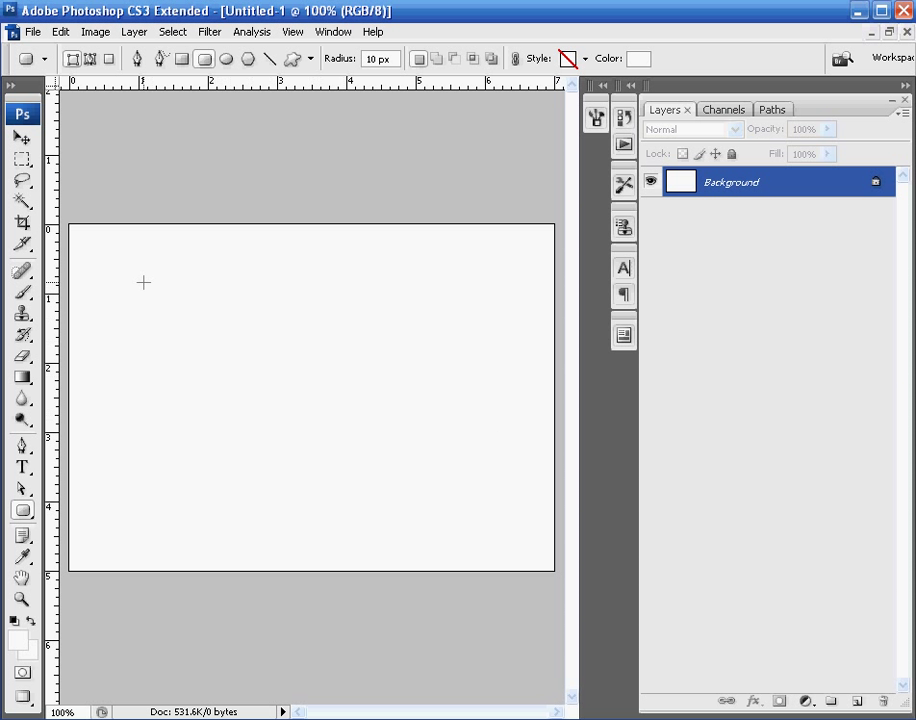
Step: Start a new document with the Default Photoshop Size preset, then cancel it
click(33, 32)
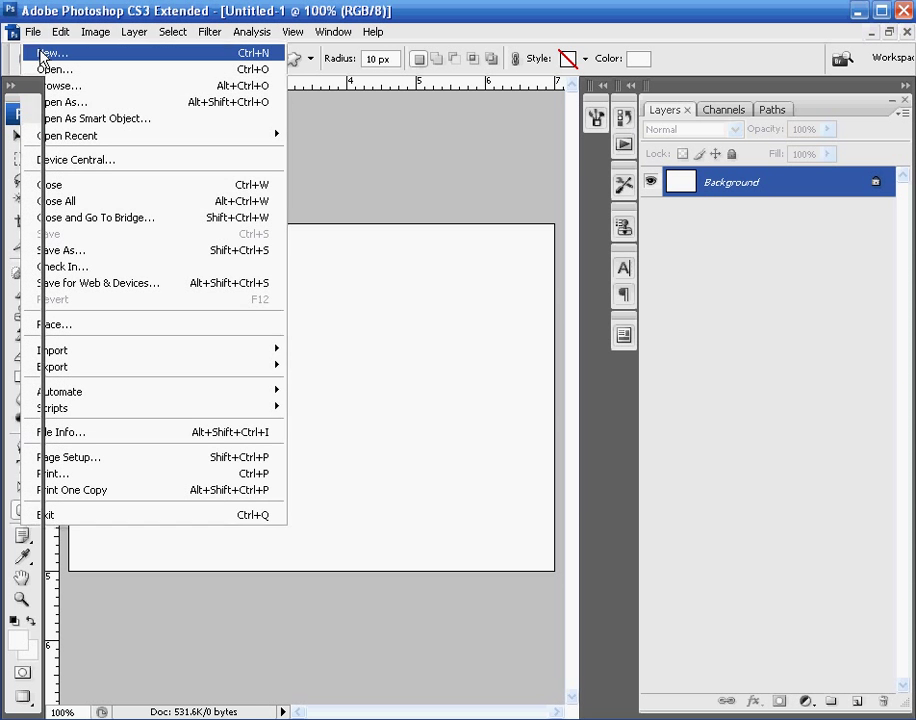
click(40, 54)
click(520, 275)
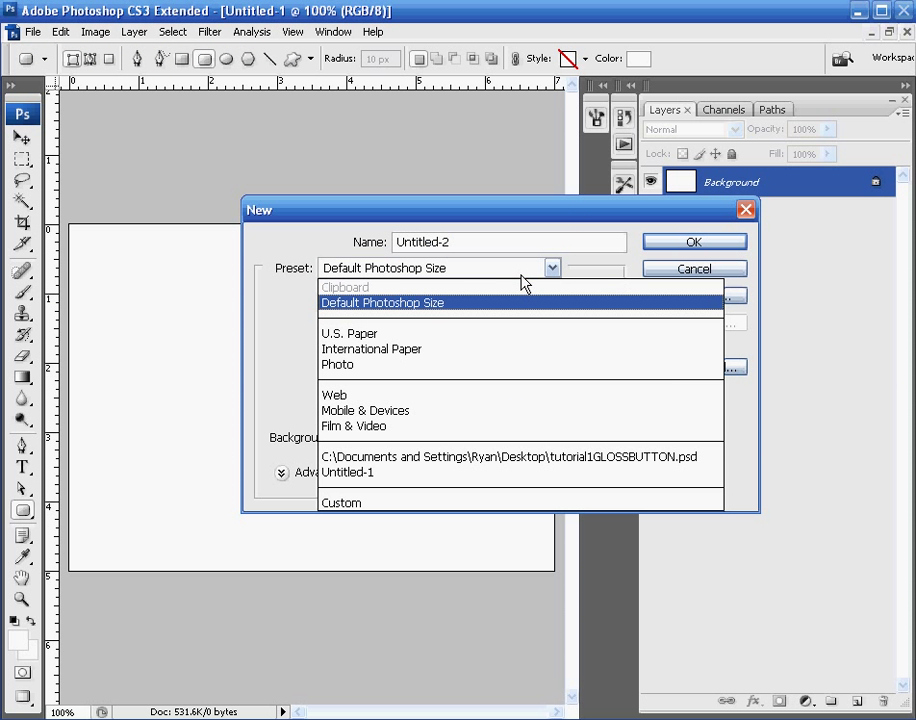
click(454, 313)
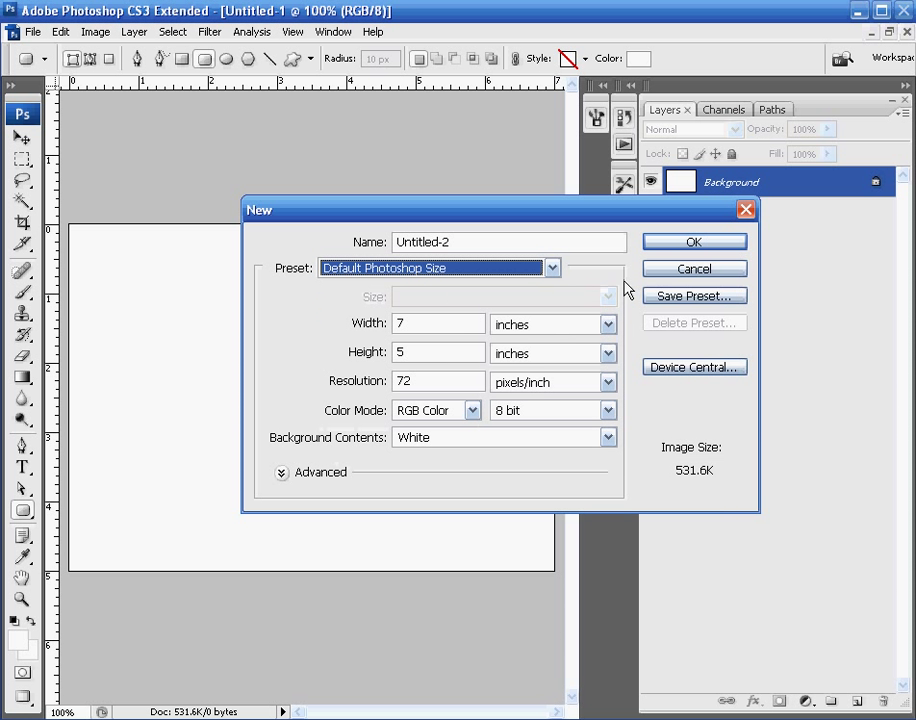
click(738, 270)
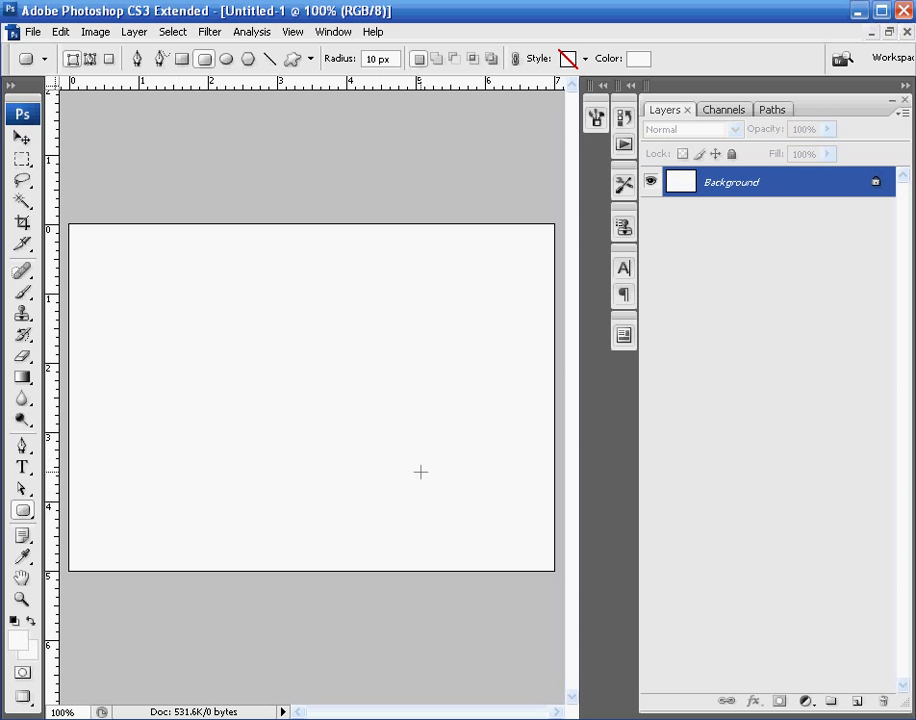
Step: Draw a rounded rectangle button shape on the canvas with the Rounded Rectangle tool
right_click(28, 508)
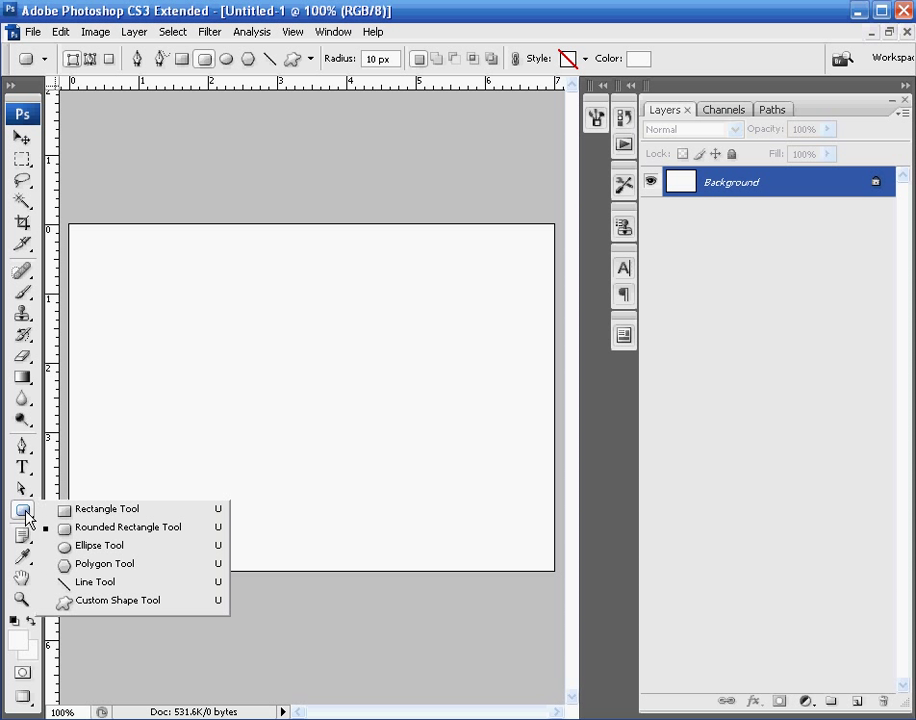
click(122, 533)
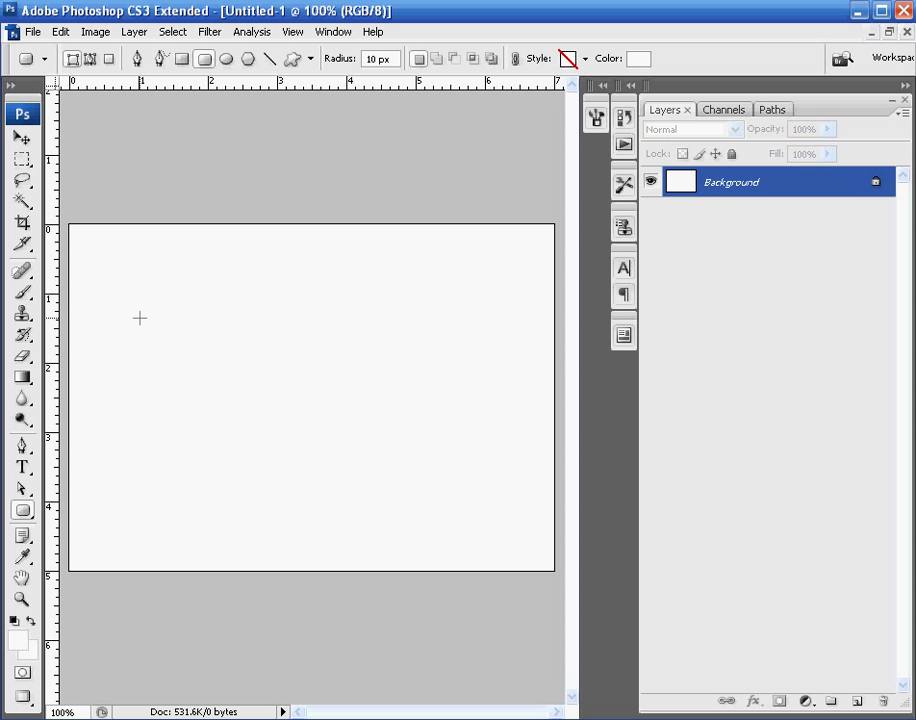
drag(141, 318, 436, 432)
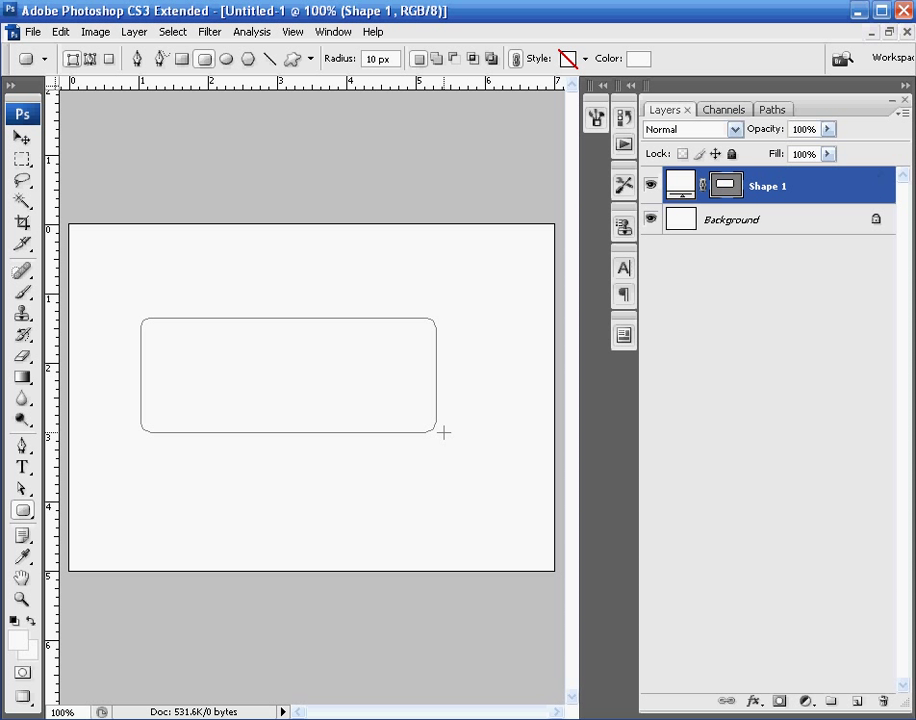
Step: Set the Shape 1 fill colour to black (000000)
double_click(683, 189)
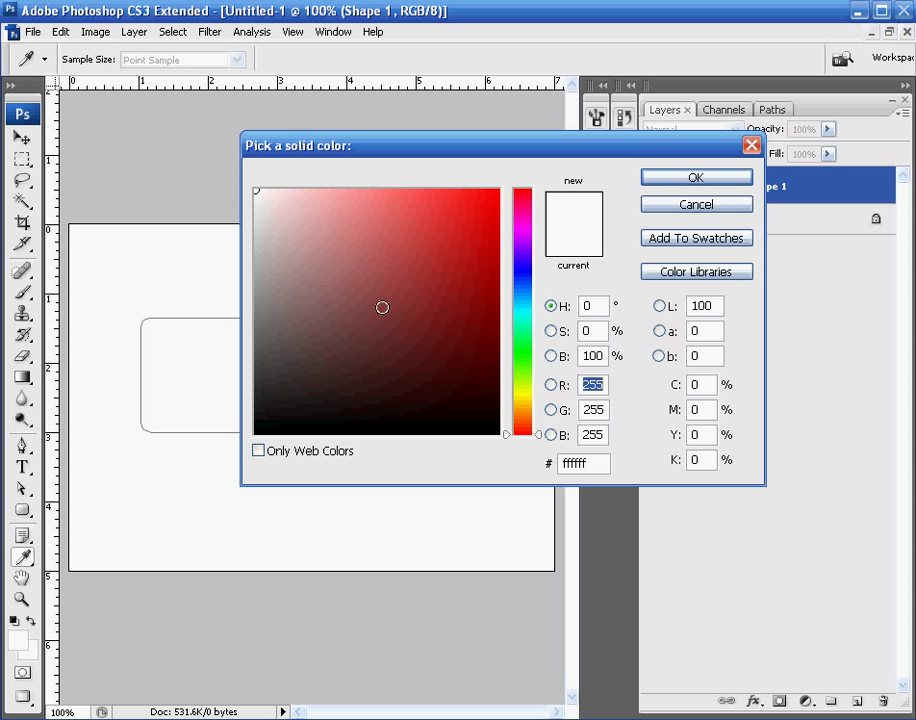
drag(413, 303, 579, 513)
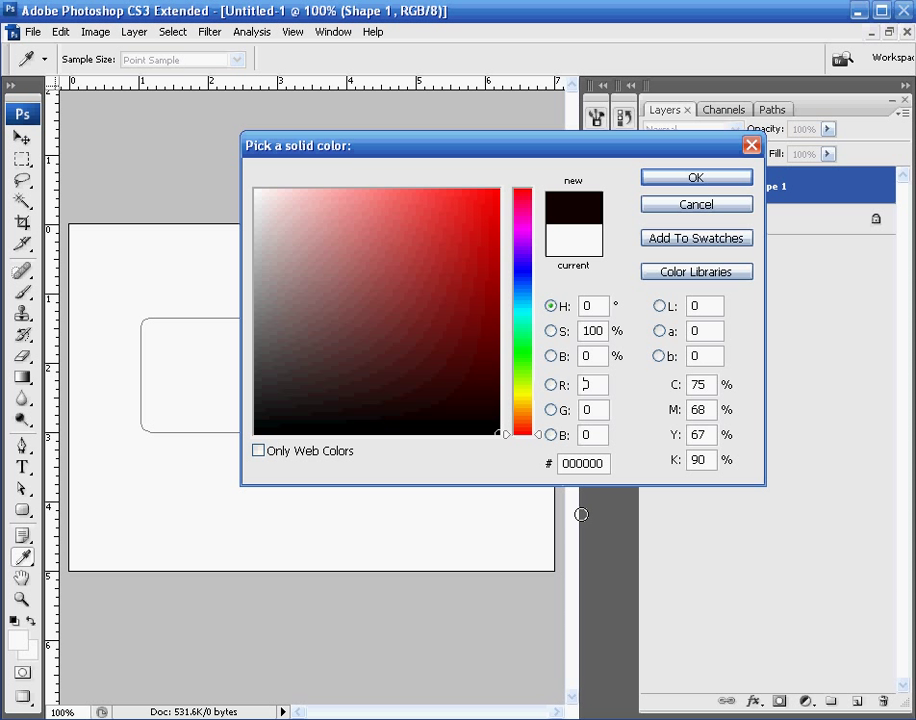
click(688, 178)
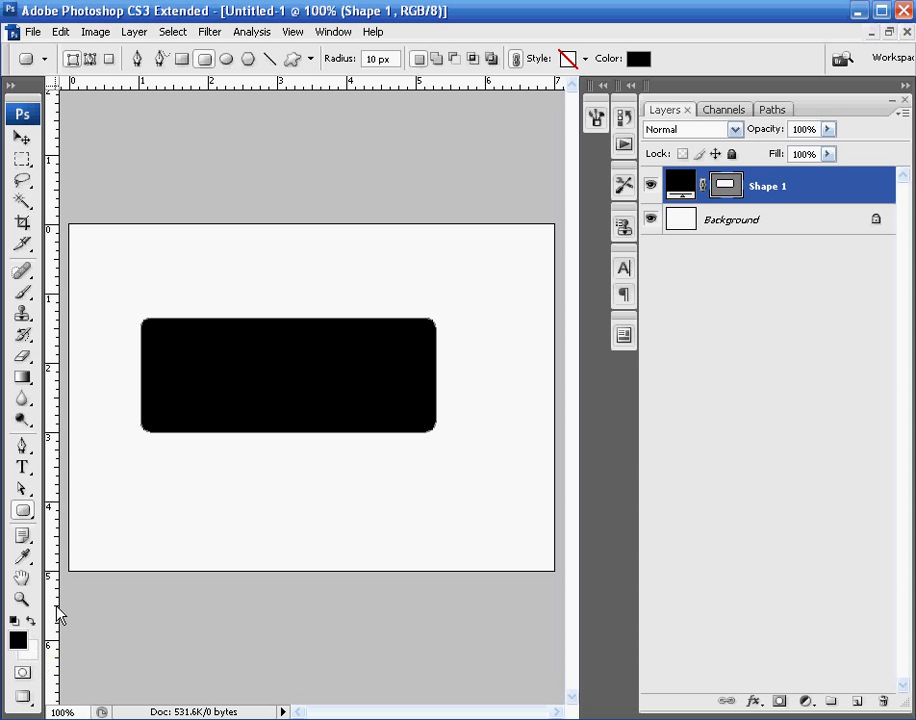
Step: Move the black button down and right, then load Shape 1's outline as a selection
click(20, 137)
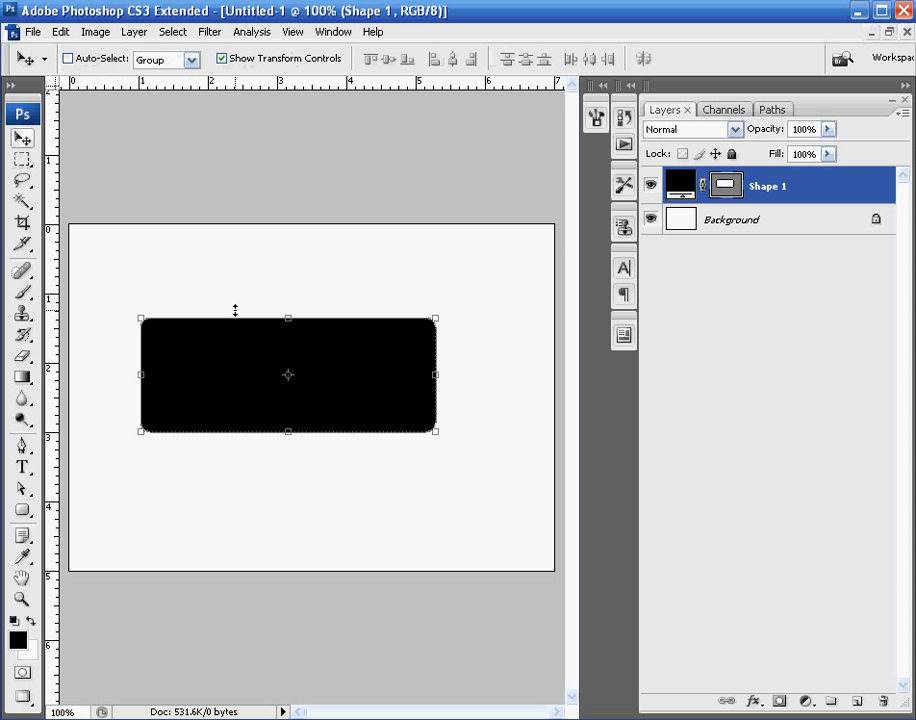
drag(266, 322, 290, 351)
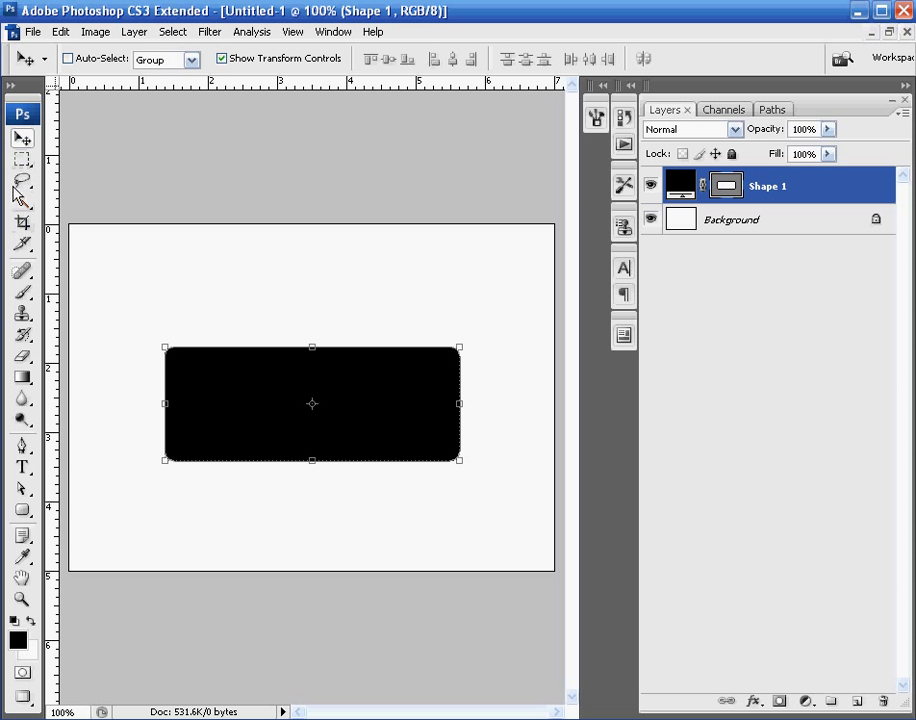
click(765, 219)
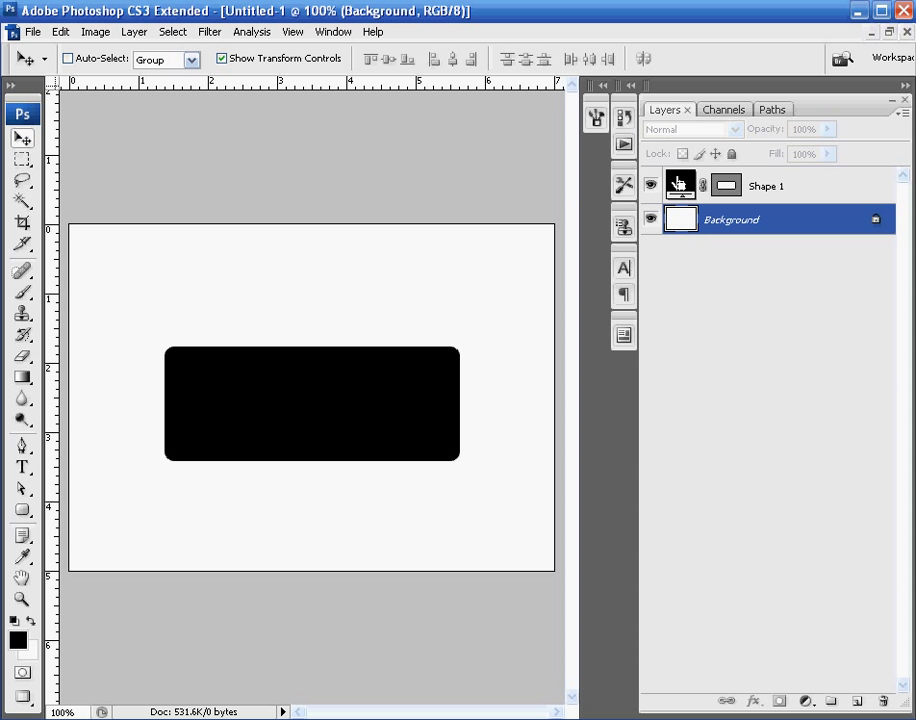
ctrl+click(679, 183)
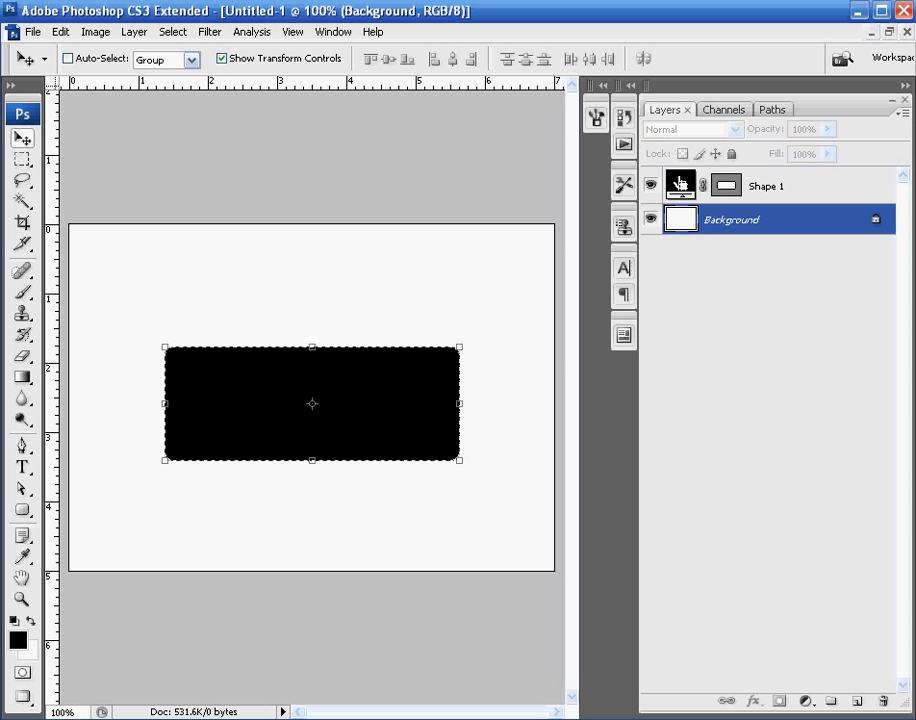
click(21, 159)
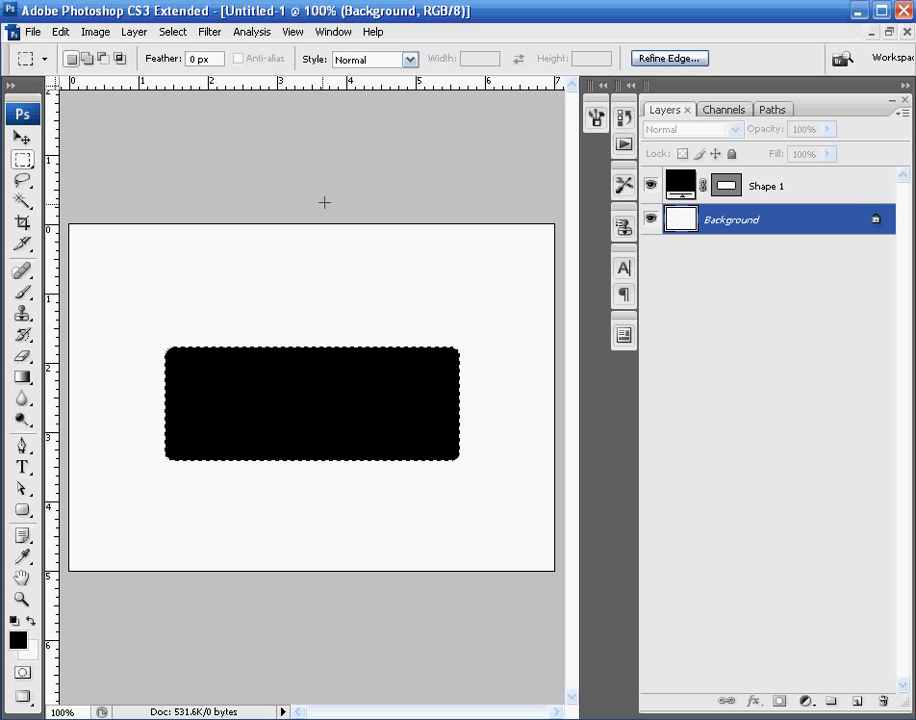
Step: Subtract the button's lower half from the selection and make Shape 1 the active layer
click(22, 159)
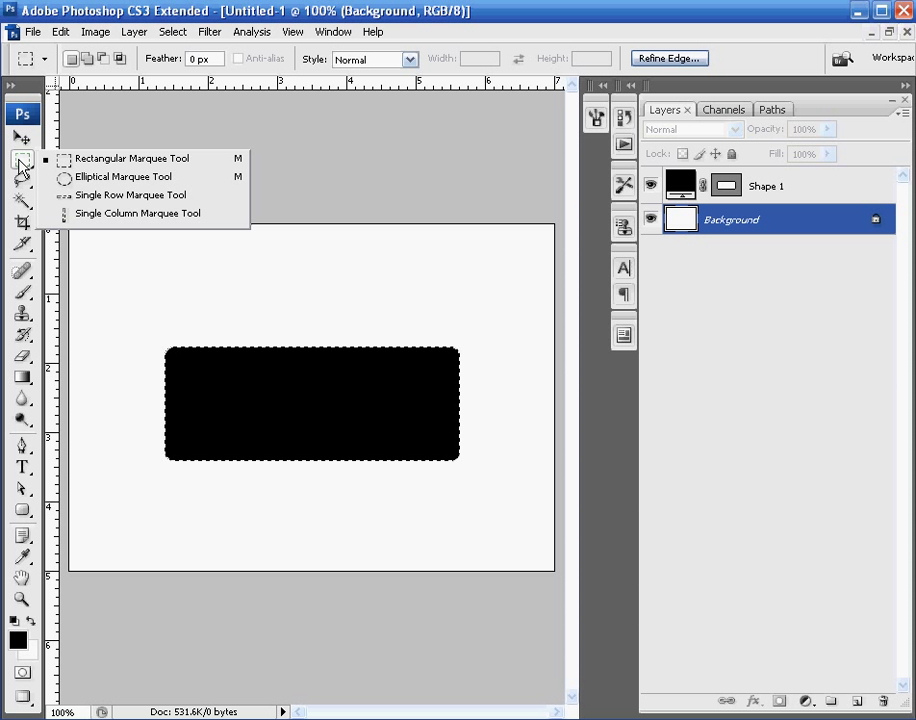
click(118, 159)
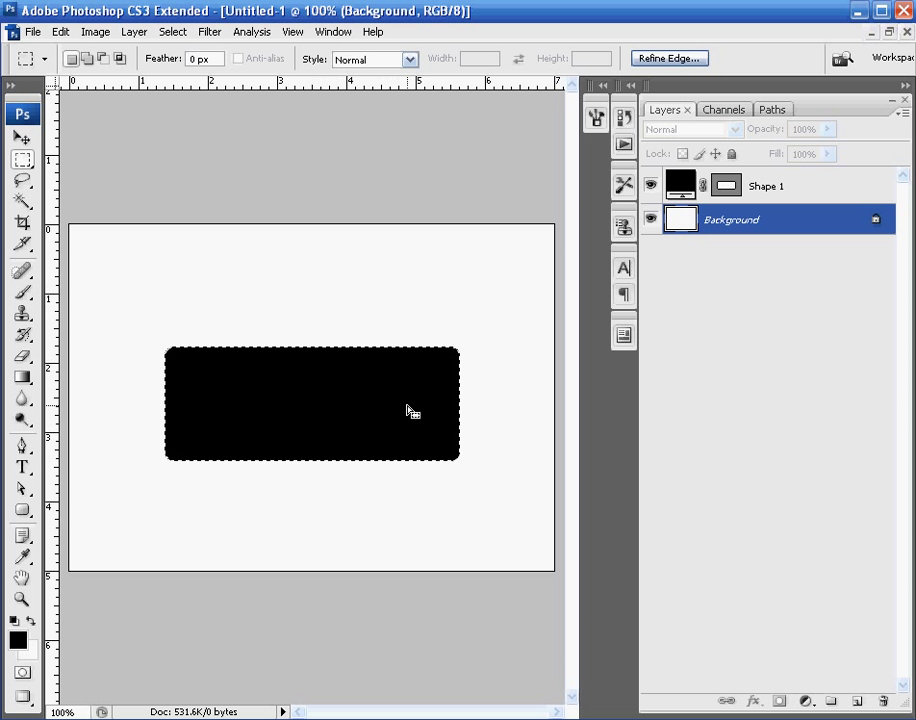
key(alt)
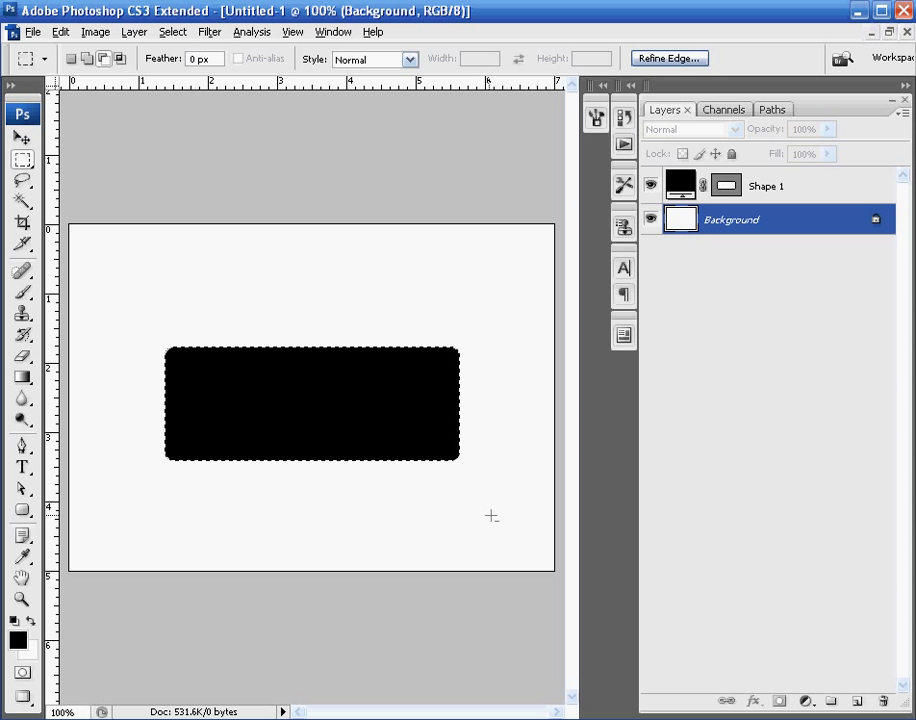
drag(489, 517, 126, 408)
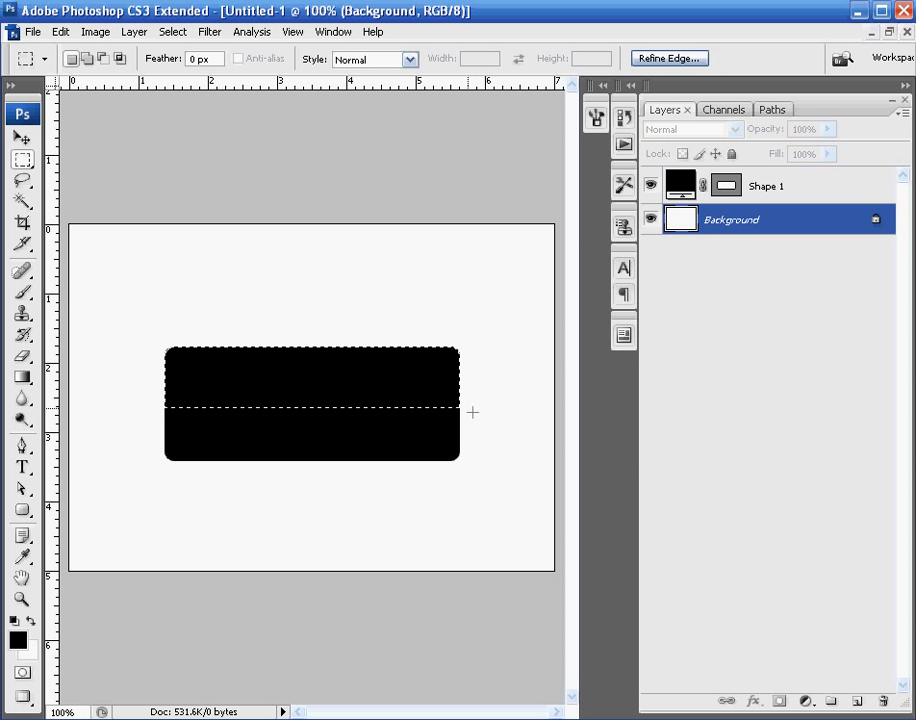
click(783, 186)
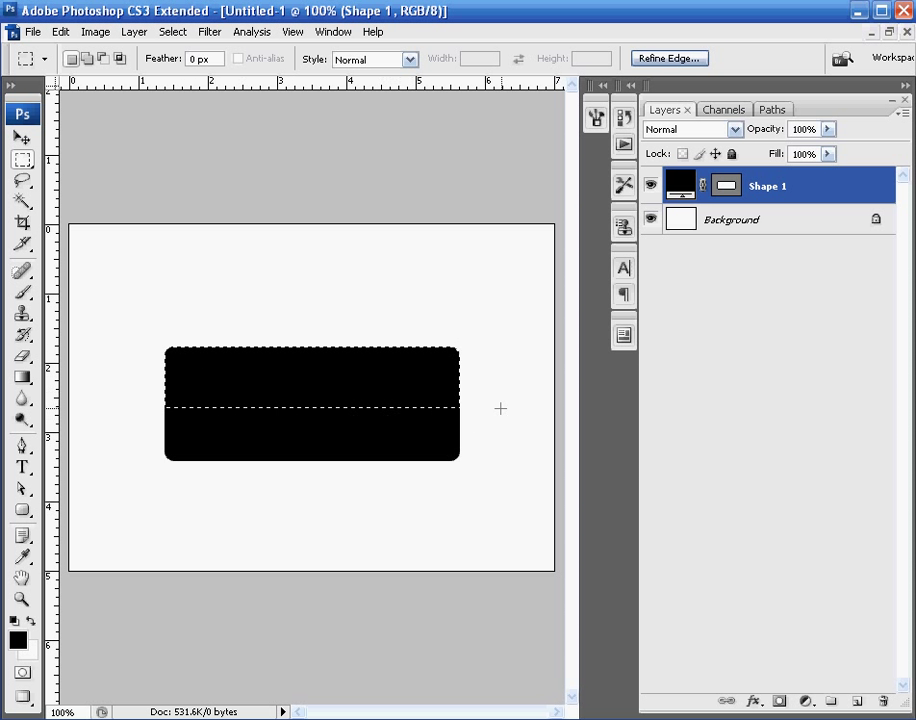
Step: Contract the upper-half selection by 3 pixels using Select > Modify > Contract
click(175, 33)
mouse_move(230, 227)
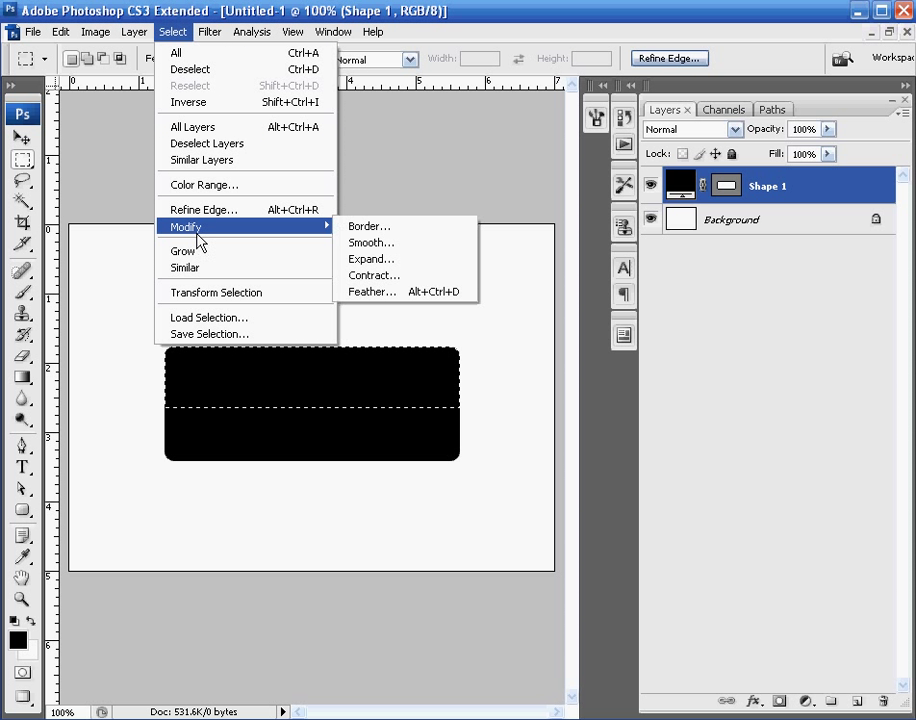
click(372, 275)
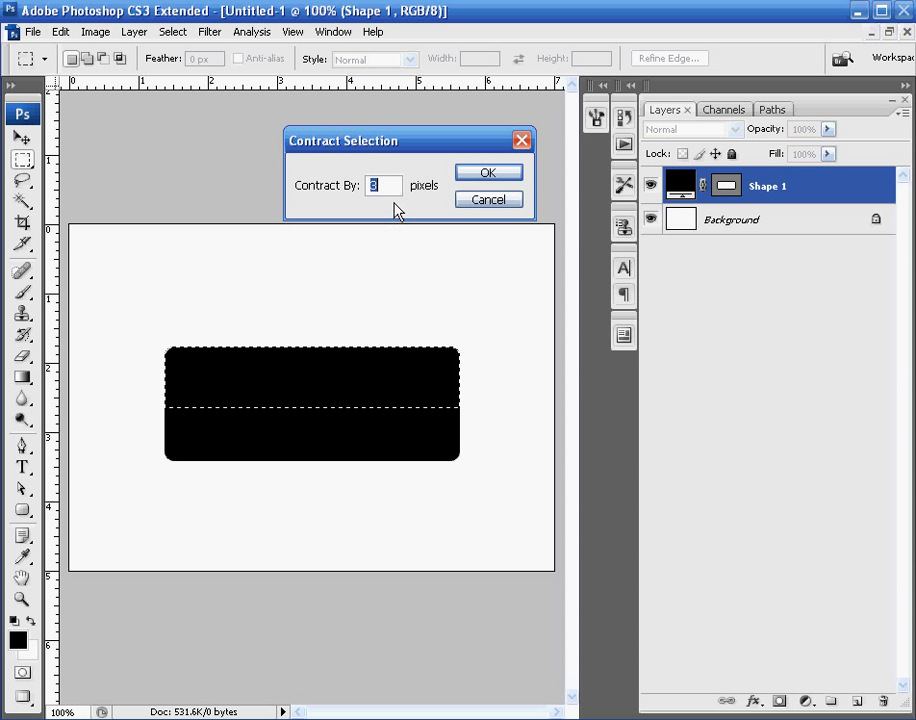
drag(389, 140, 327, 166)
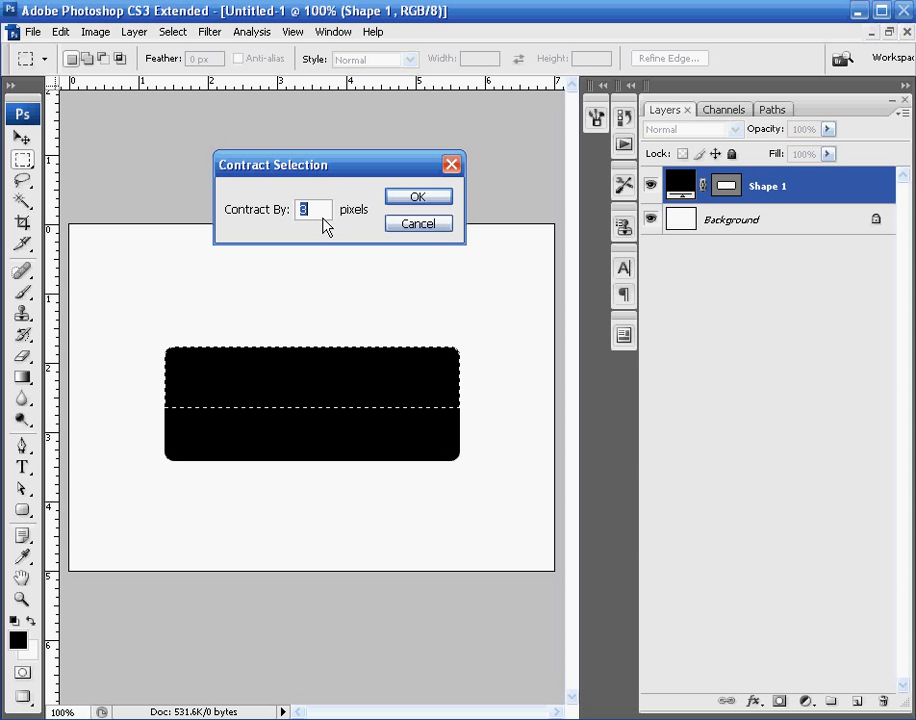
text(3)
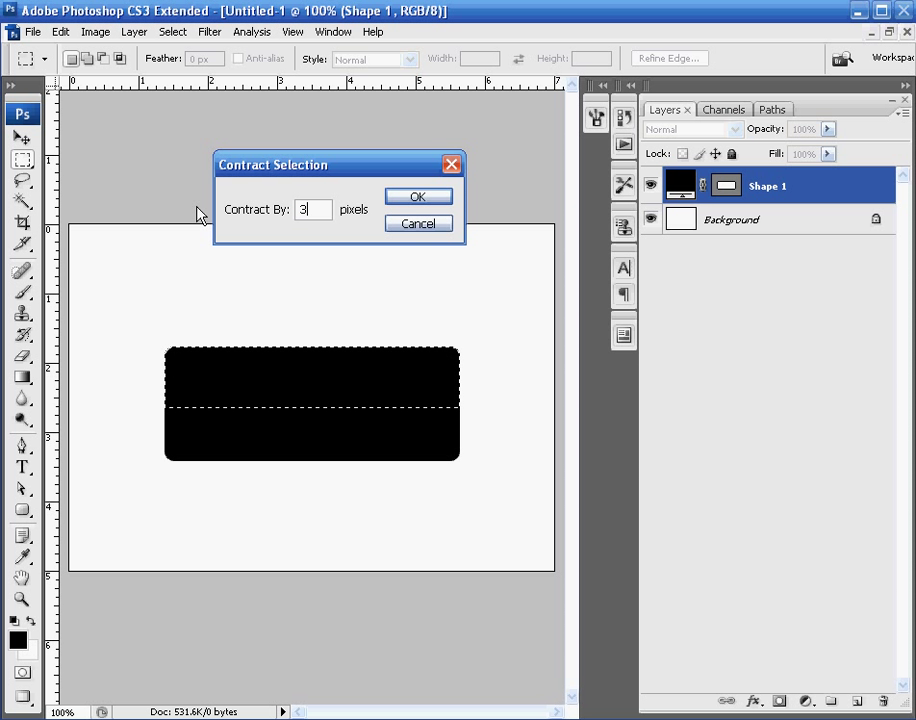
click(411, 198)
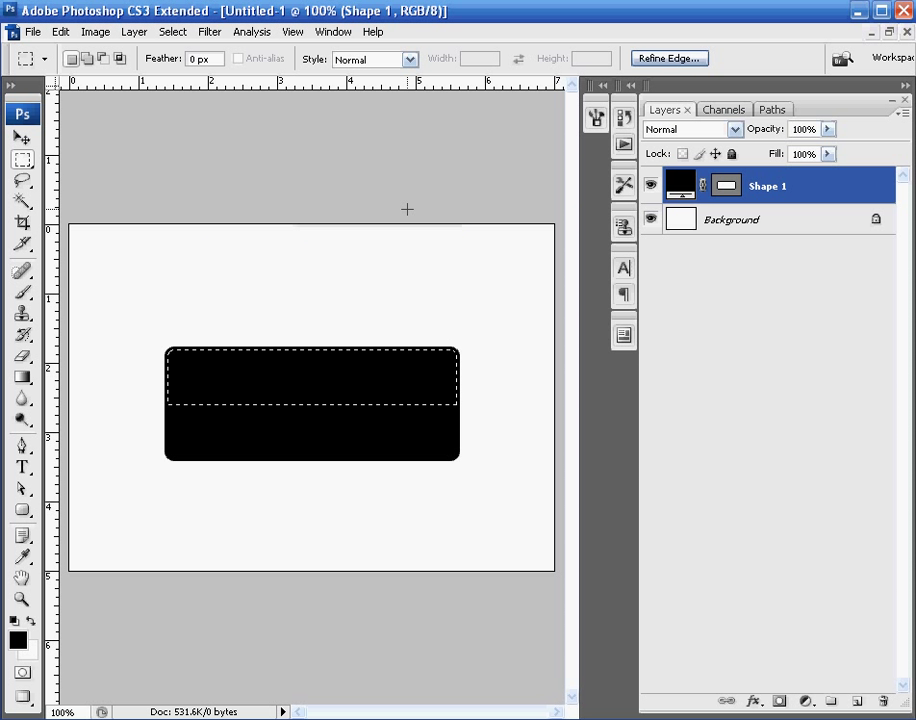
Step: Add a new layer above Shape 1 and rename it 'Gloss'
click(858, 702)
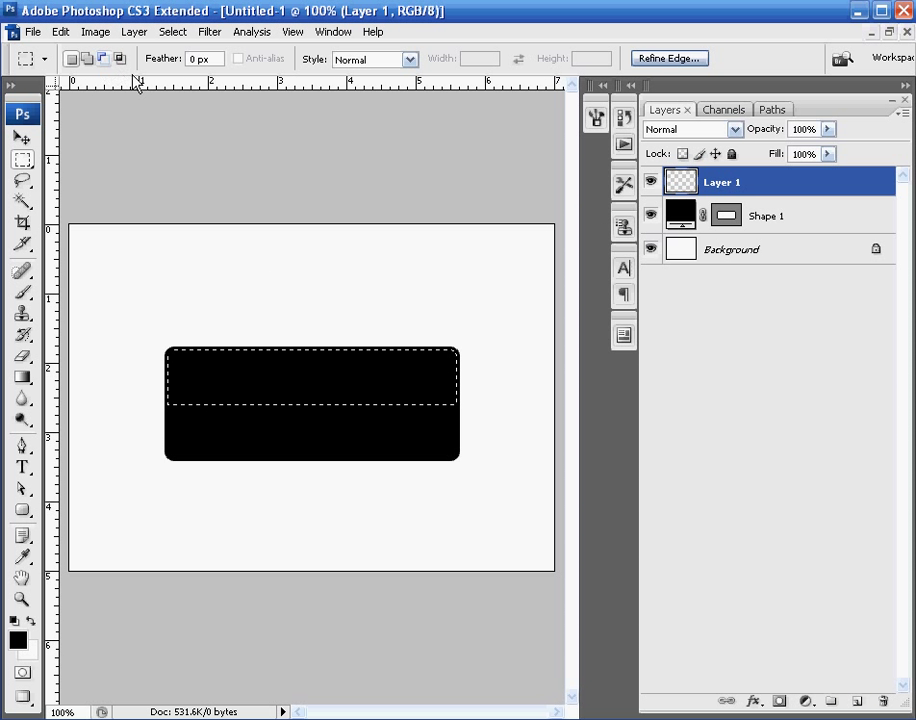
click(128, 34)
mouse_move(140, 55)
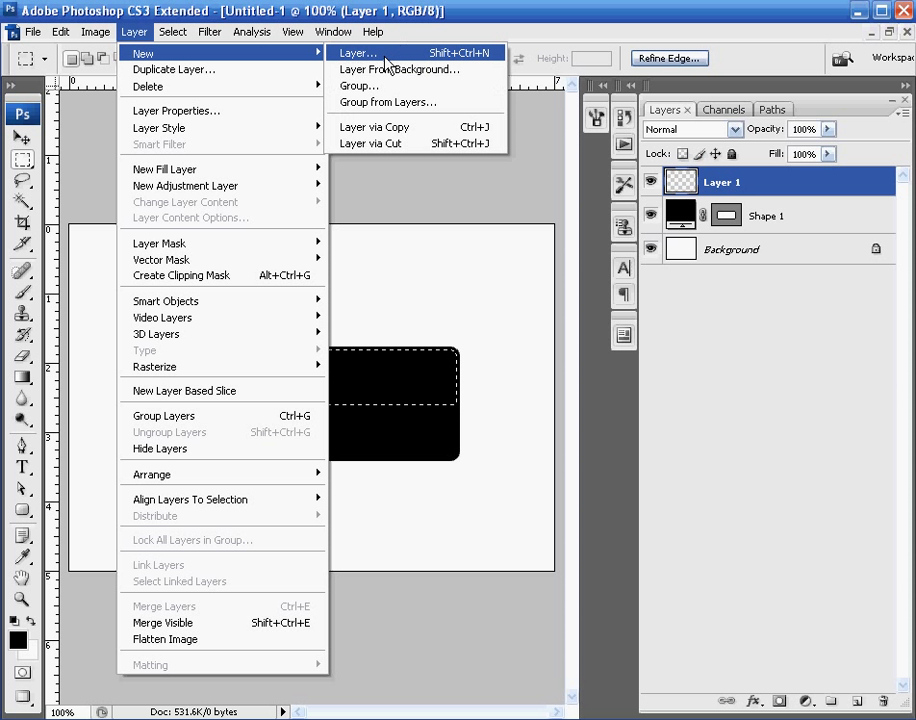
click(286, 10)
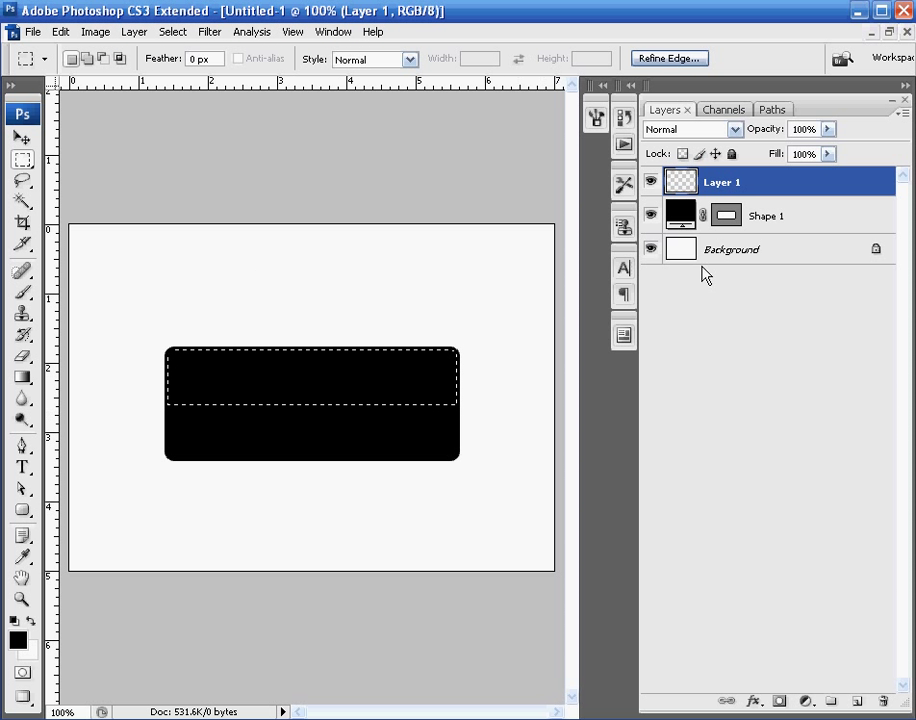
double_click(737, 183)
text(Gloss)
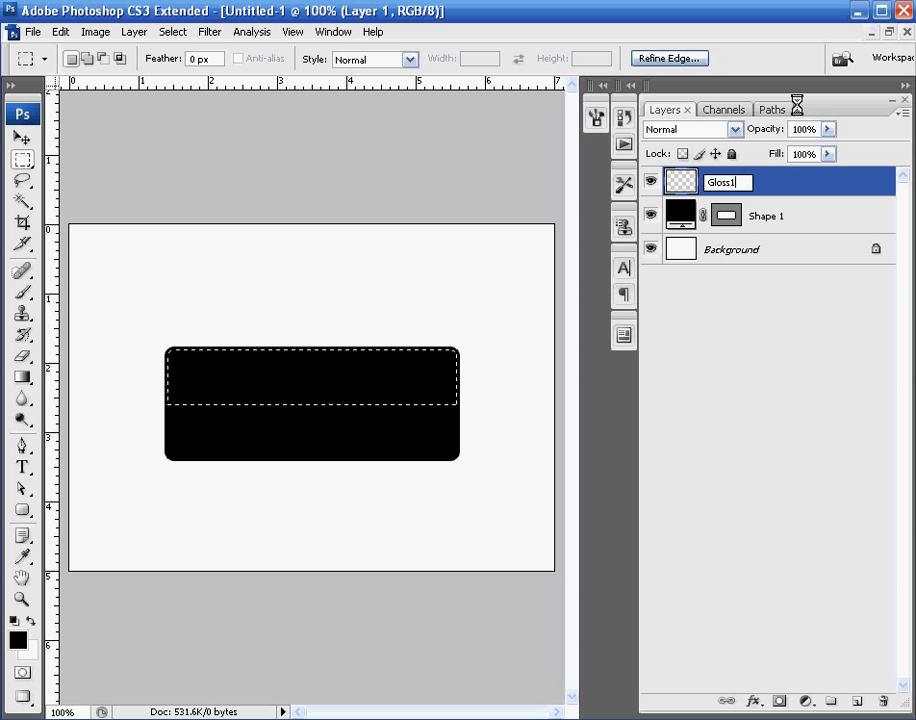
click(800, 400)
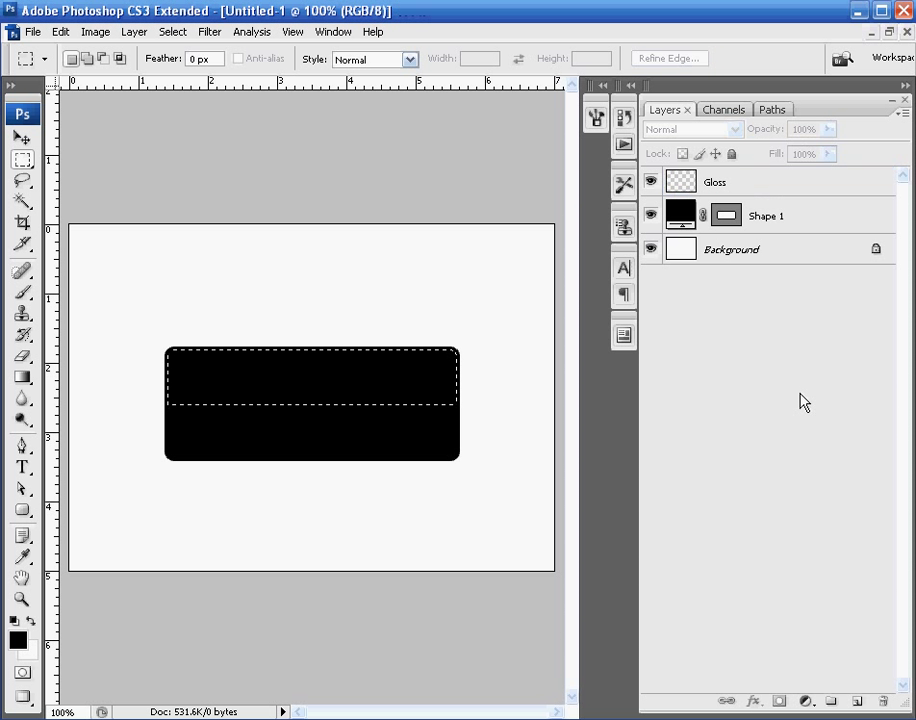
Step: Make the Gloss layer active and select the Gradient Tool
click(695, 186)
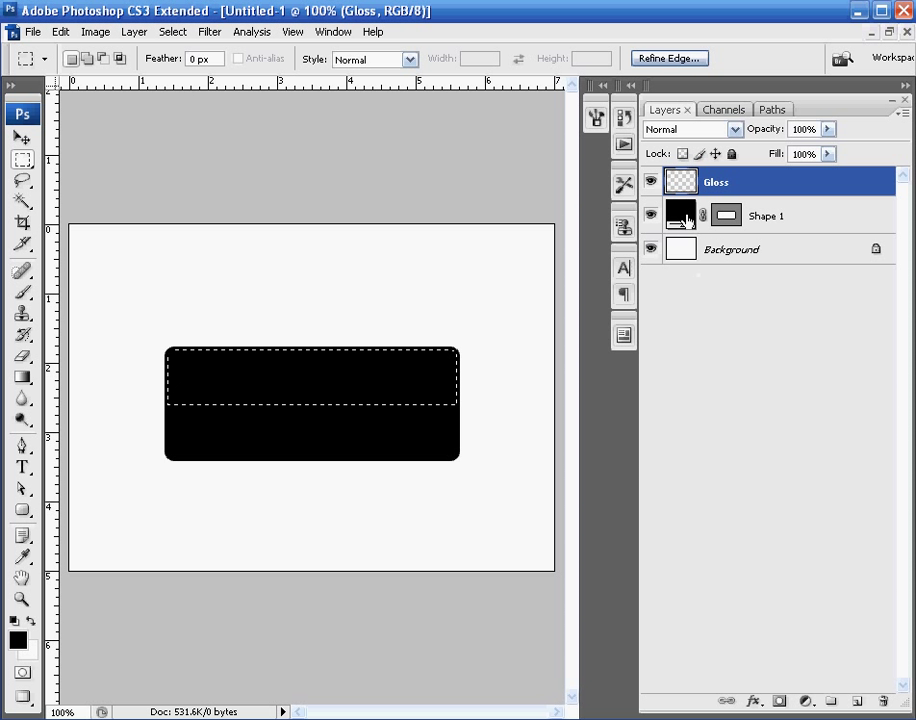
click(21, 377)
click(123, 379)
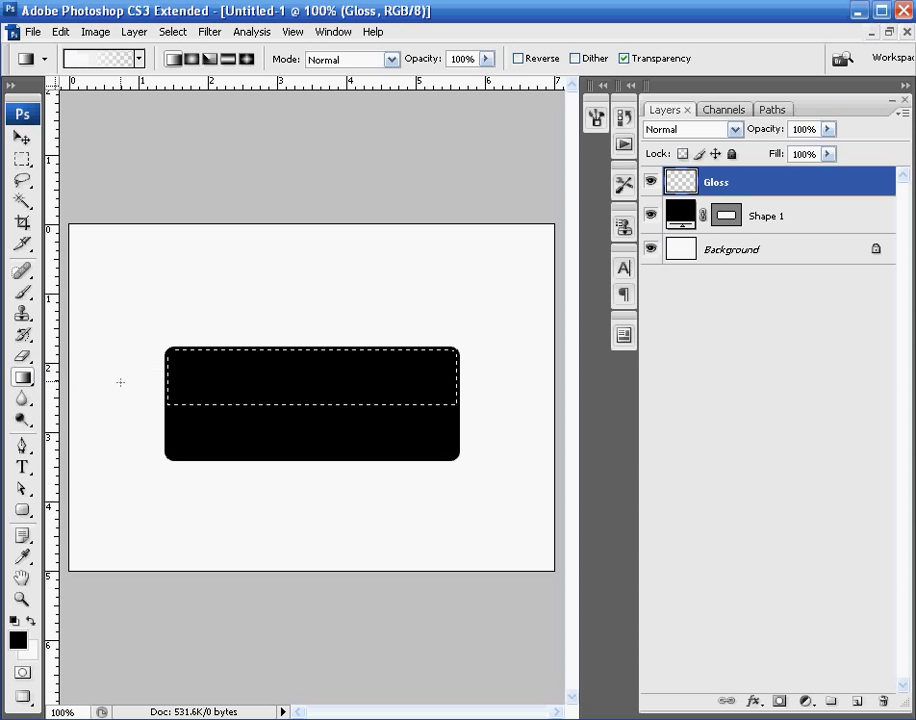
click(31, 378)
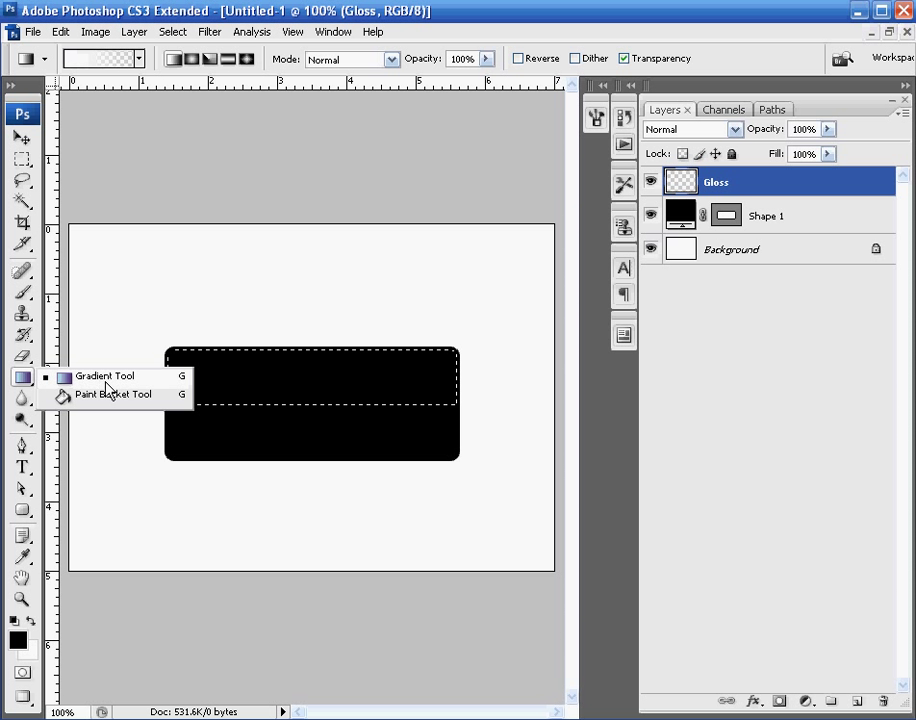
click(106, 383)
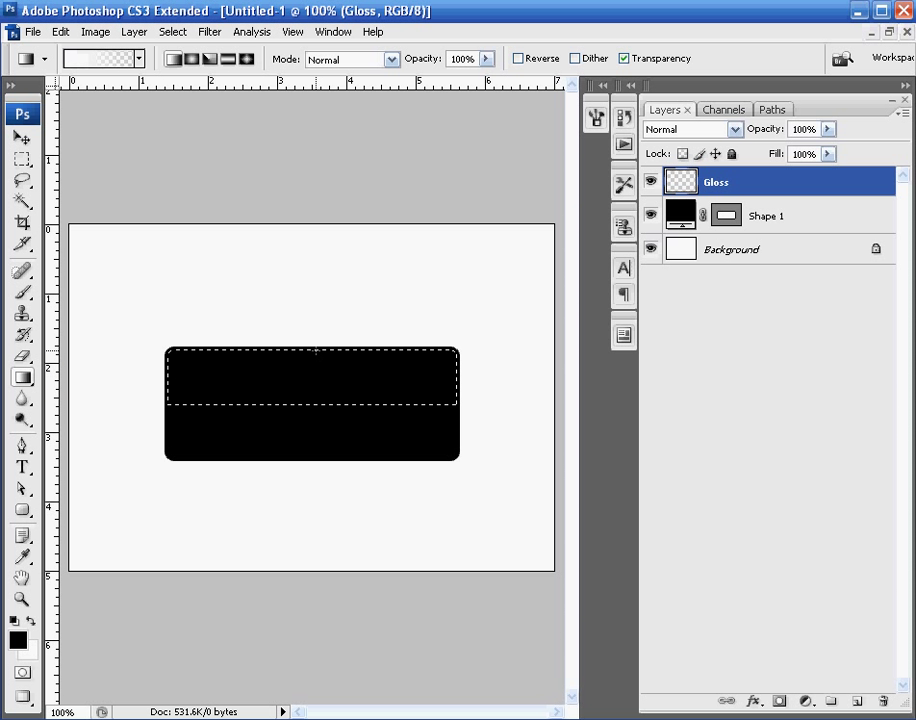
click(106, 62)
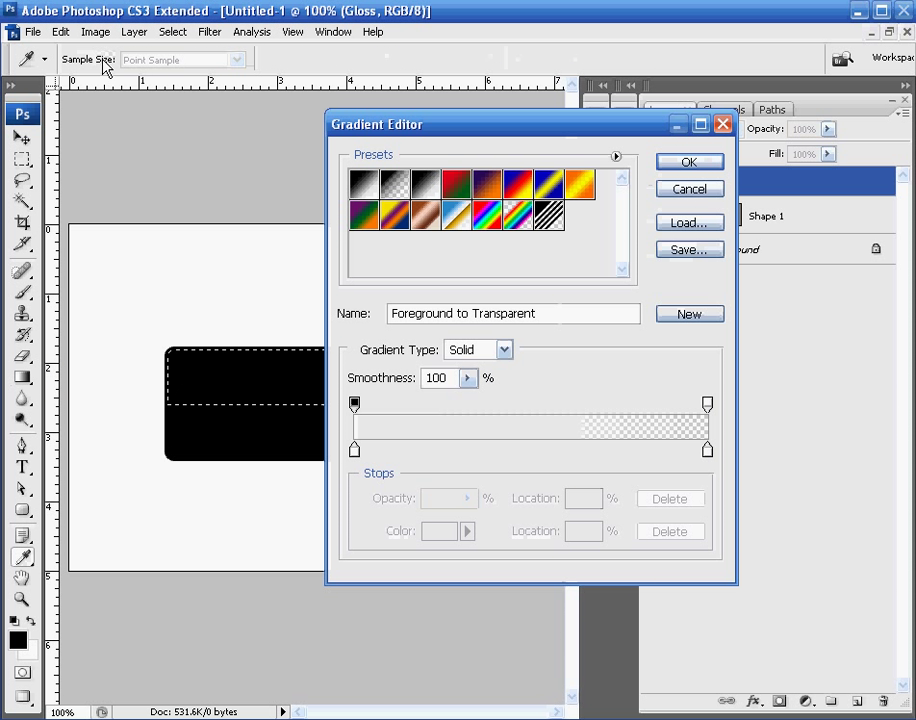
click(691, 188)
Step: Choose the Foreground to Transparent gradient in the Gradient Editor
key(e)
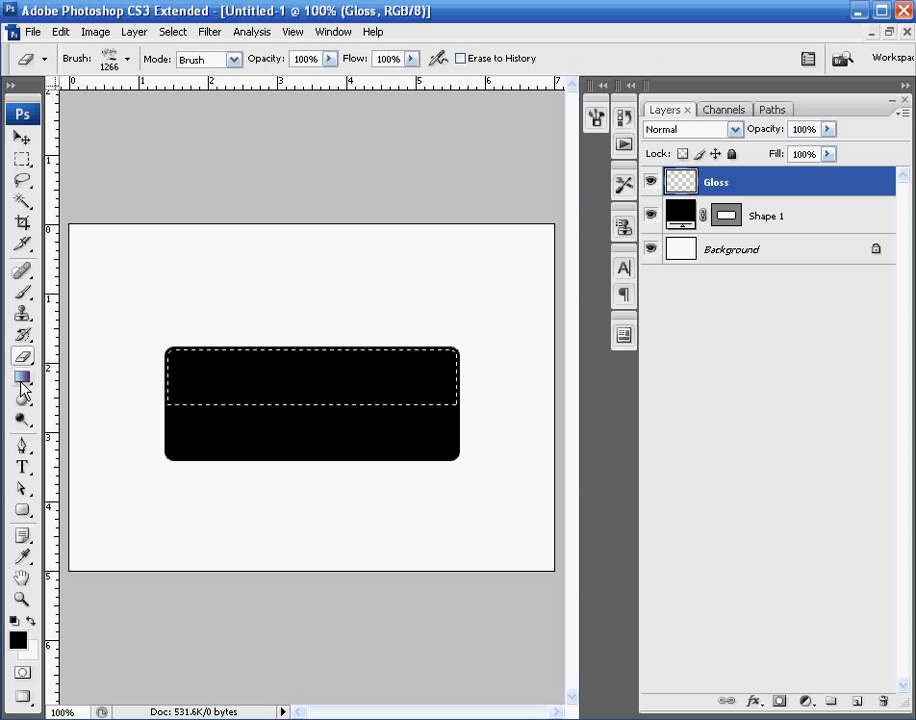
key(o)
key(r)
key(b)
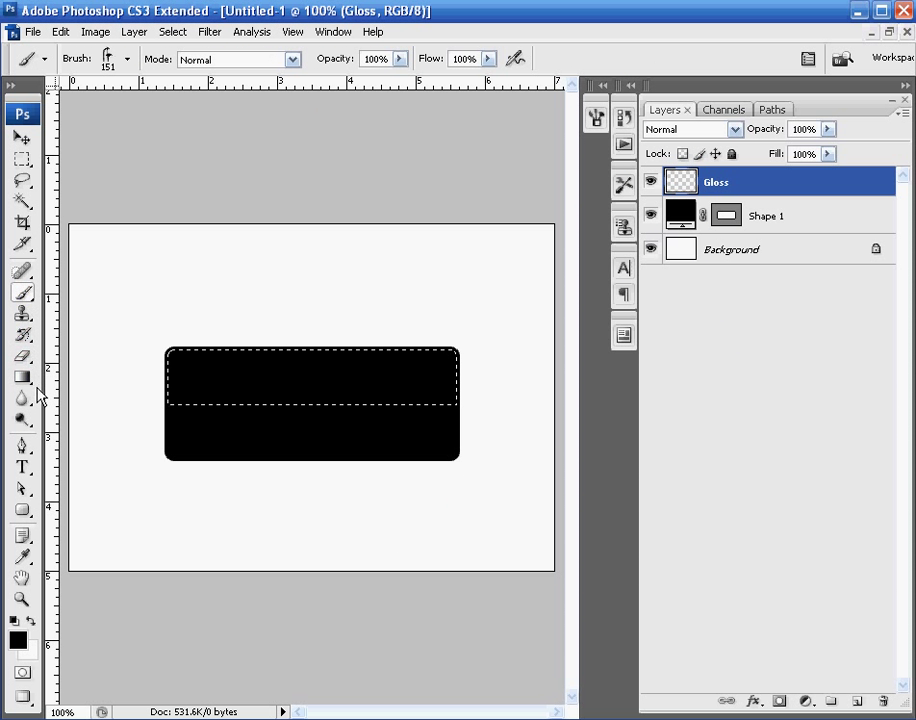
key(g)
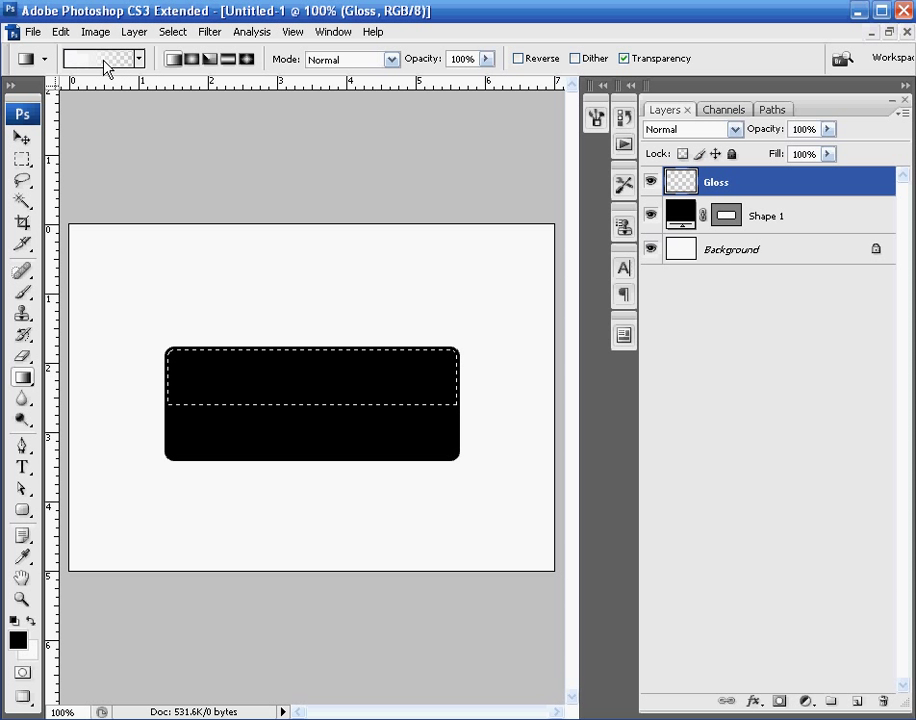
click(104, 61)
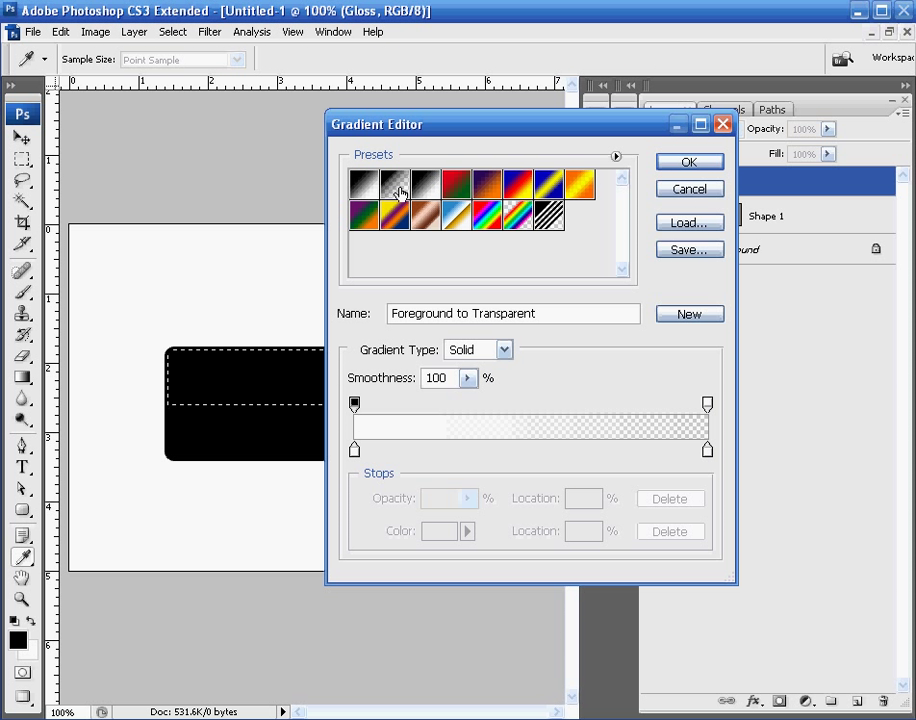
click(689, 162)
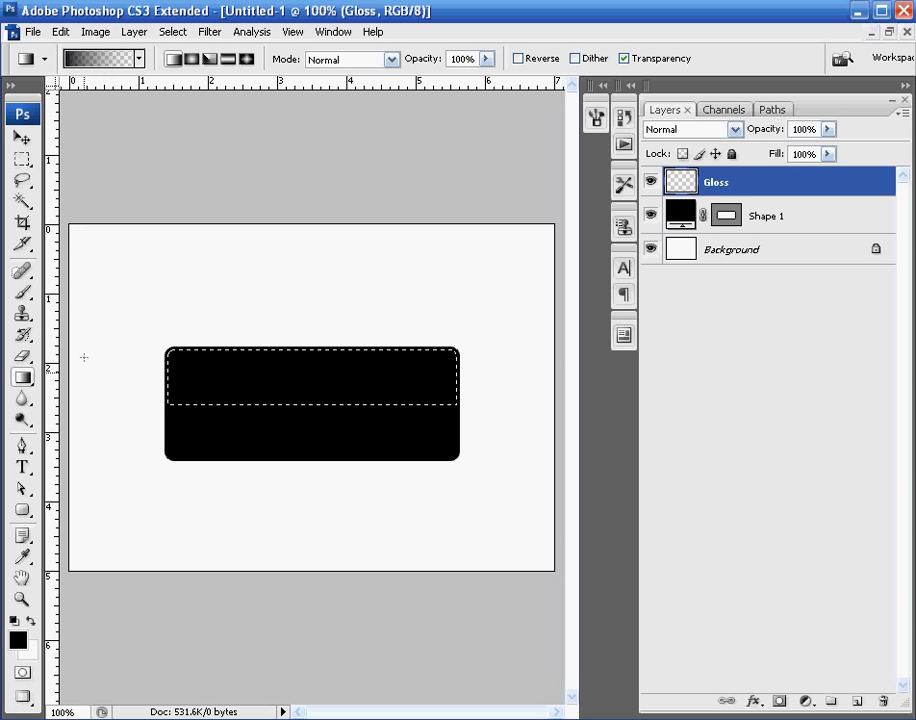
Step: Set the foreground colour to white (#ffffff)
click(19, 645)
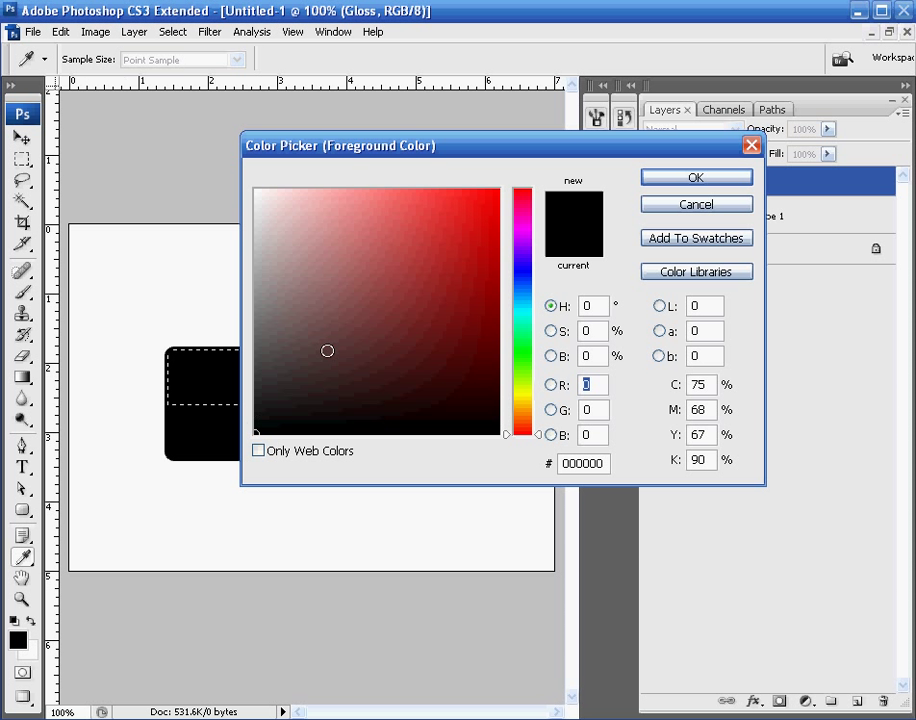
click(425, 342)
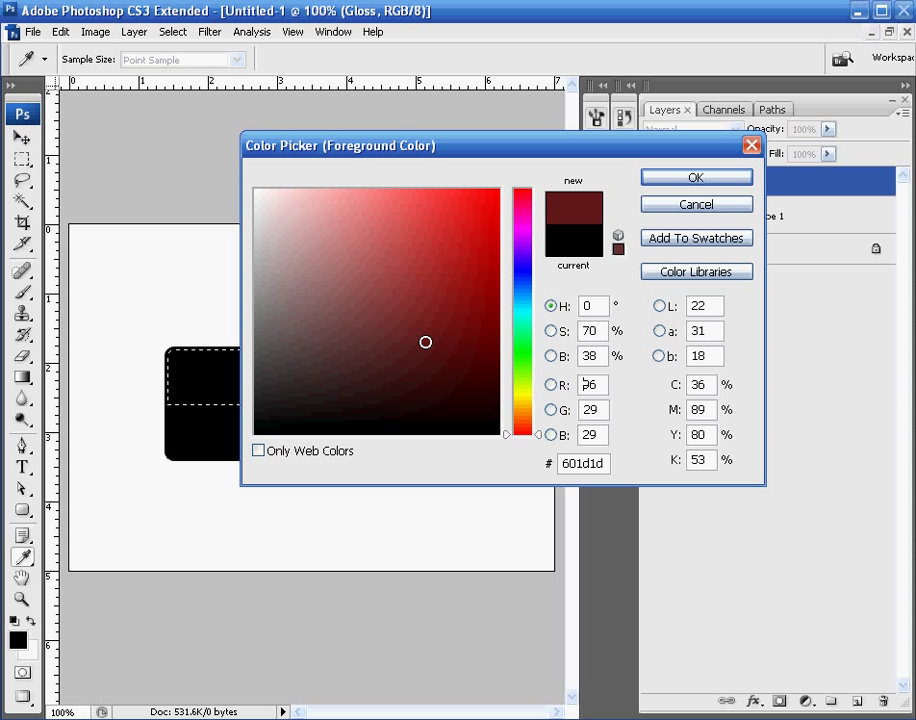
mouse_move(425, 342)
mouse_down()
mouse_move(260, 120)
mouse_move(120, 80)
mouse_up()
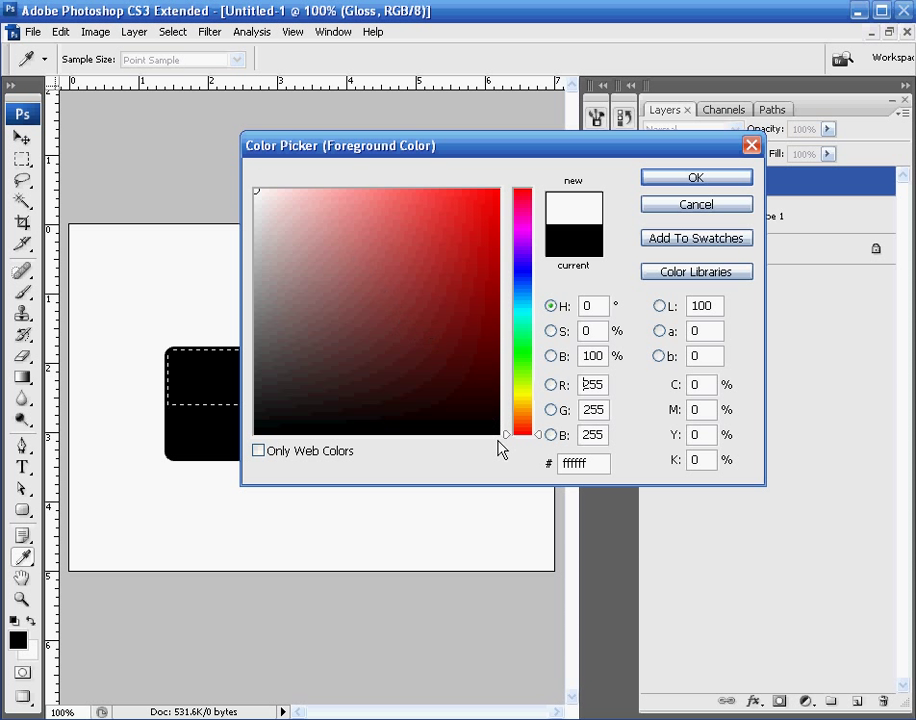
click(694, 178)
key(g)
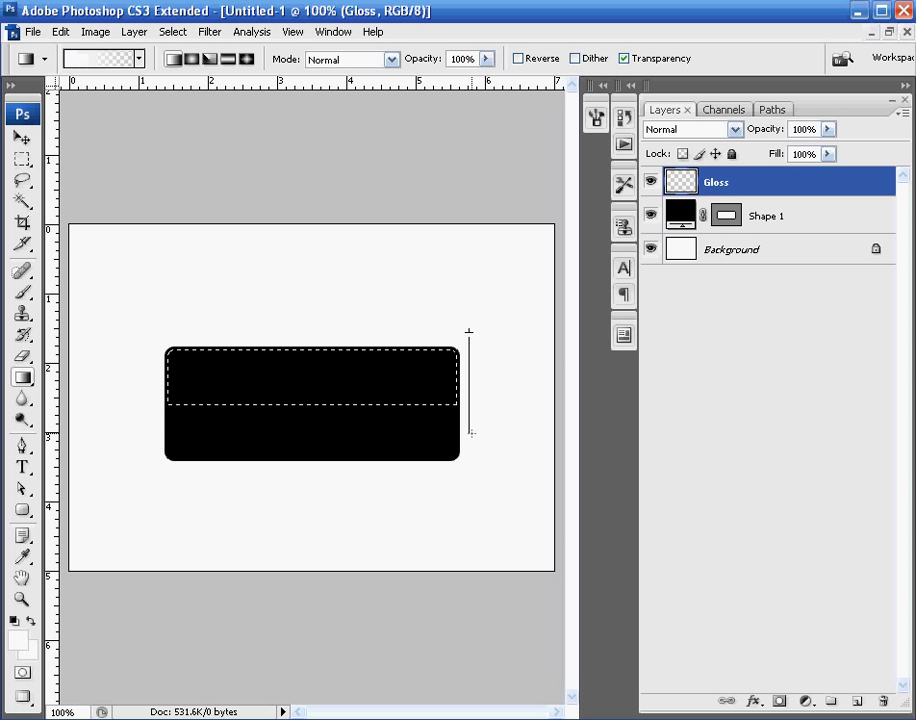
Step: Drag a white-to-transparent gradient down the top band on Gloss, then deselect with Ctrl+D
drag(472, 437, 472, 438)
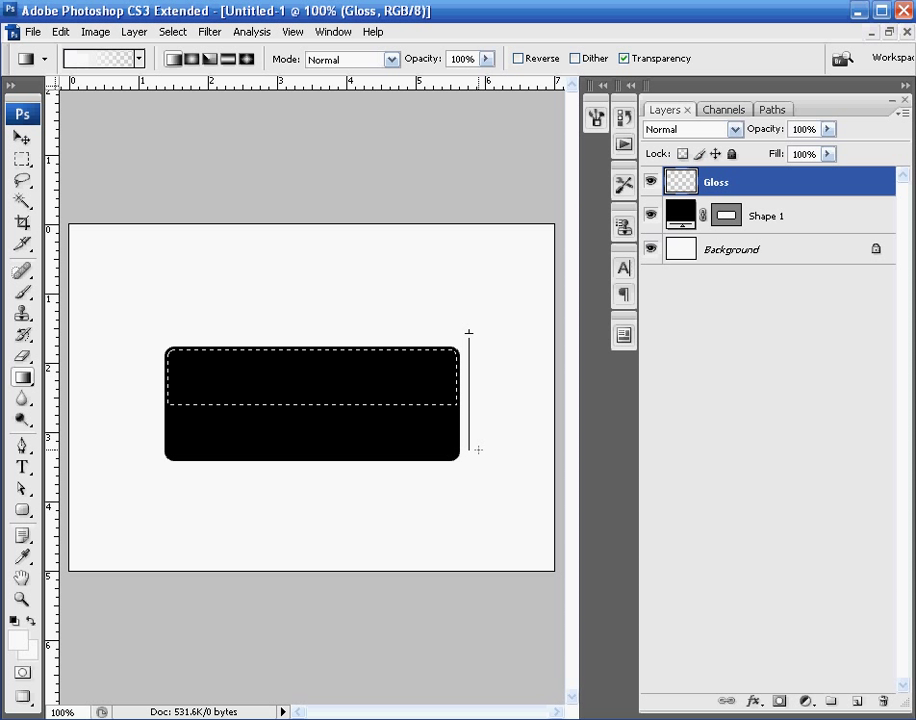
drag(478, 450, 477, 447)
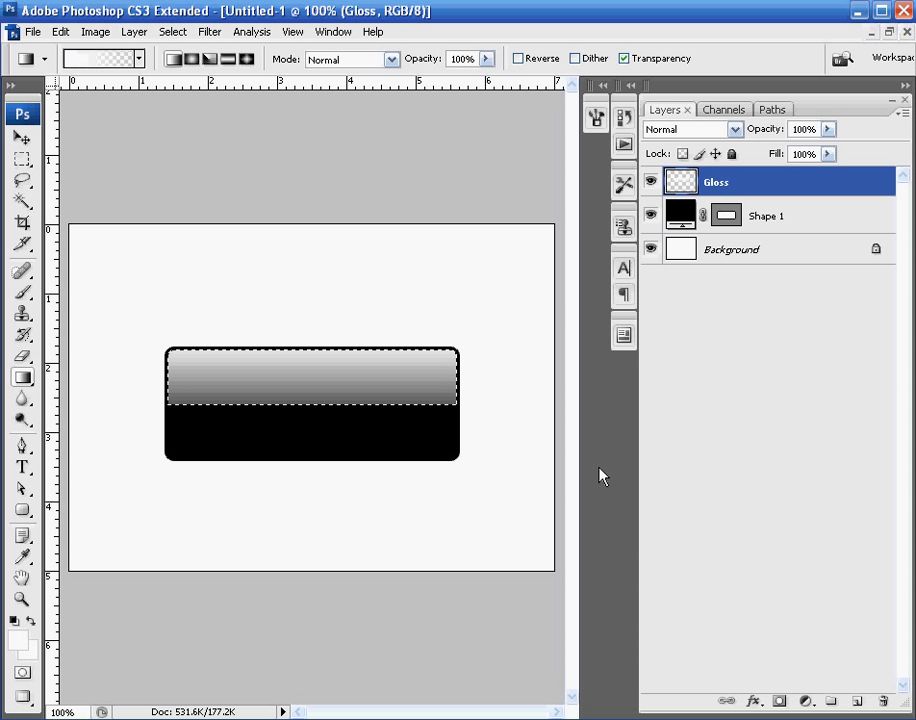
key(ctrl+d)
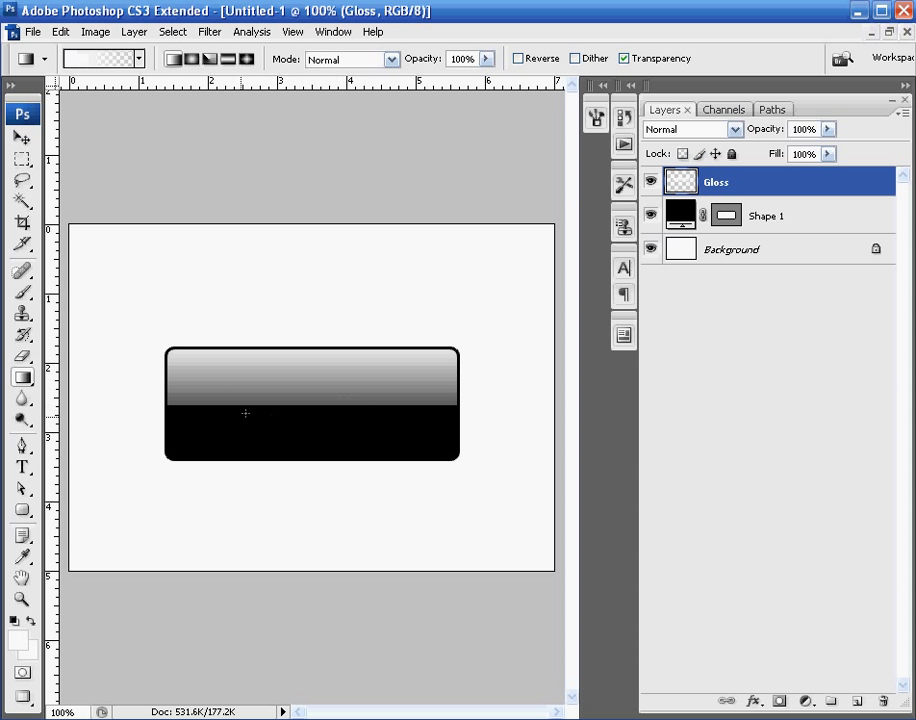
key(t)
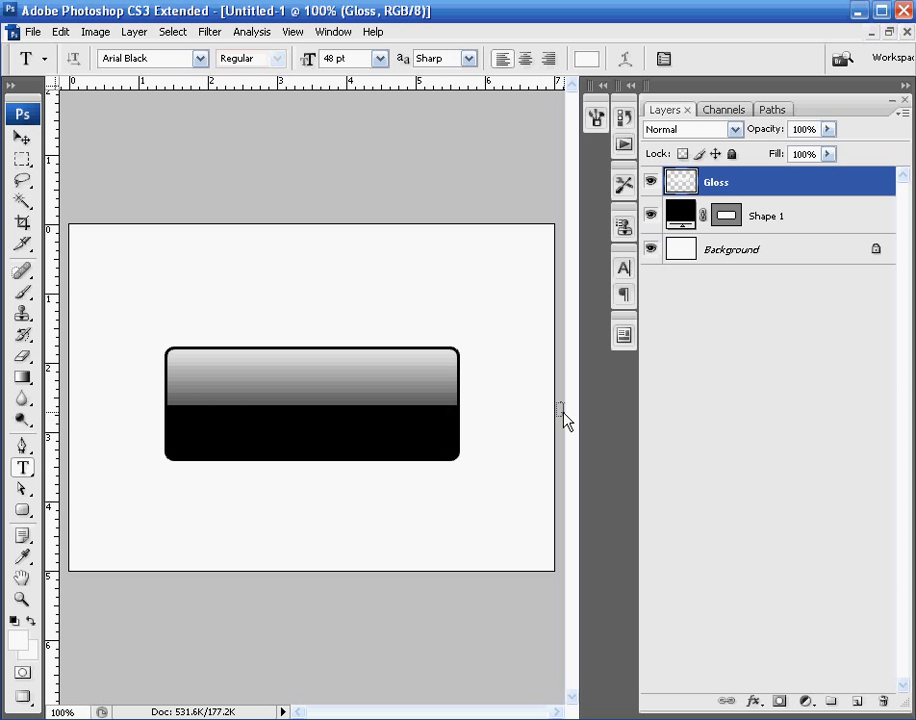
Step: Type 'Tutorial' on the button with the Horizontal Type Tool and commit it
click(22, 468)
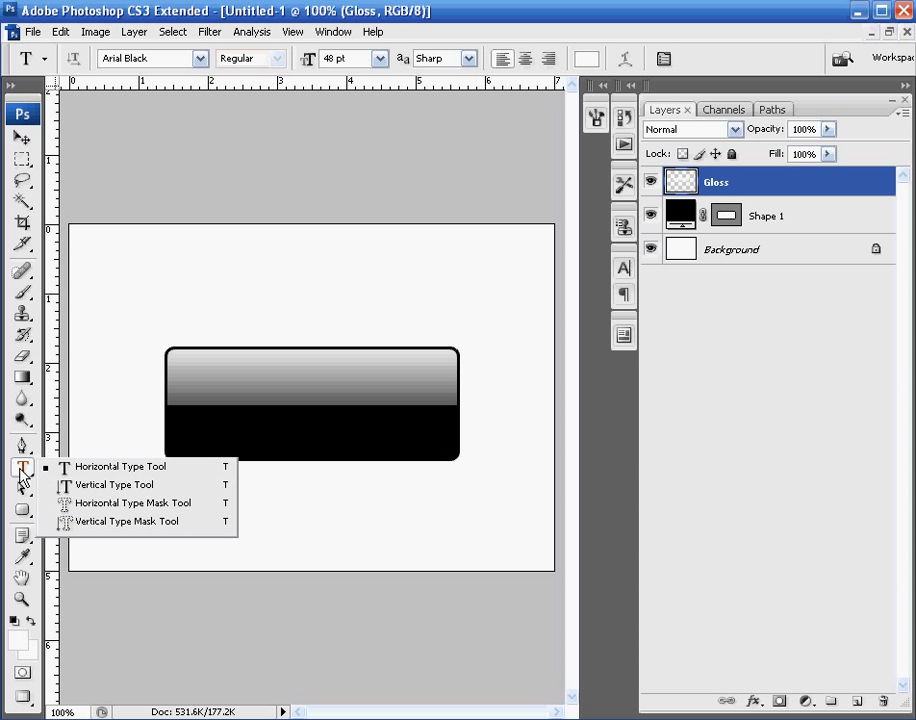
click(131, 467)
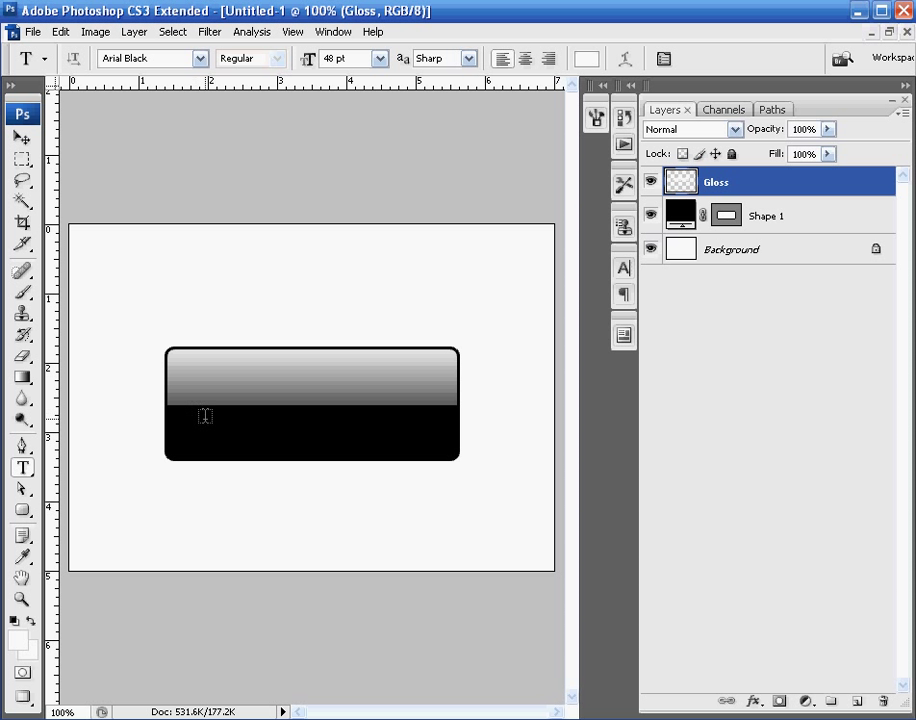
click(204, 416)
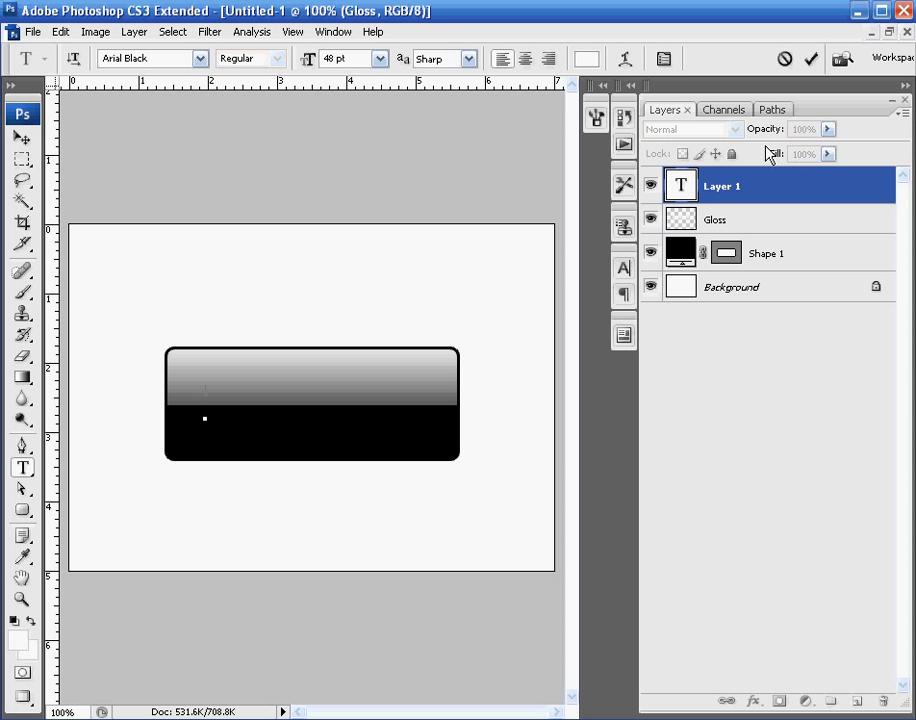
text(Tutorial)
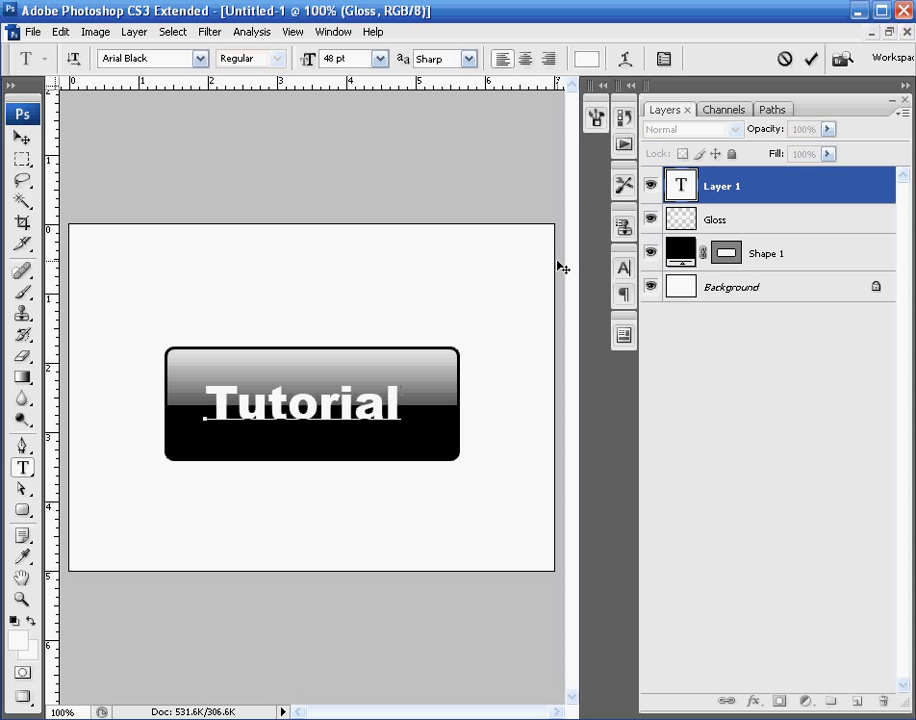
click(811, 61)
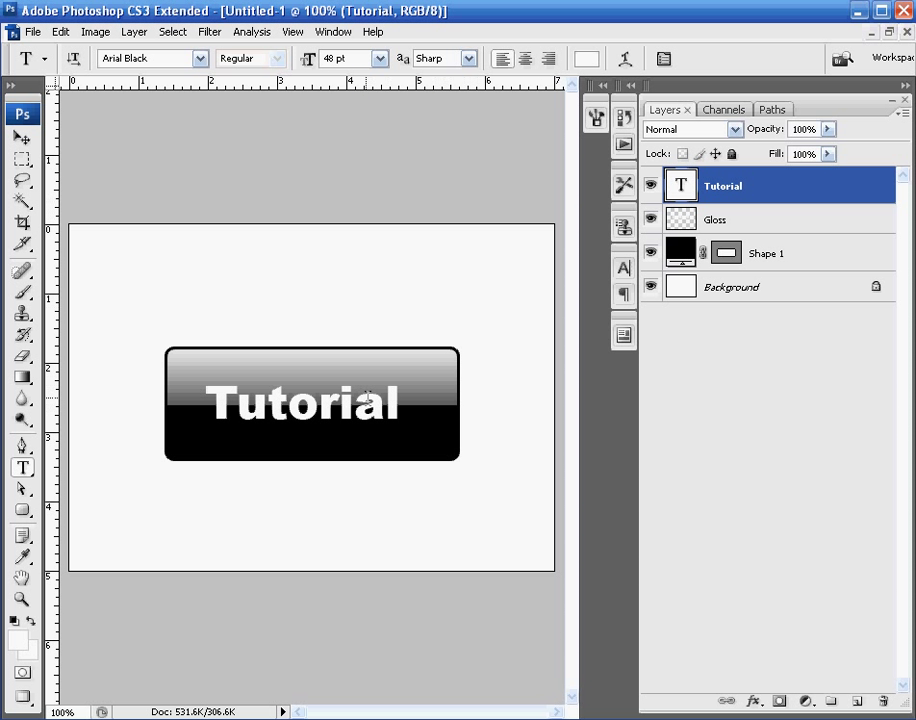
Step: Nudge the Tutorial text right to centre it, leaving Show Transform Controls off
click(21, 137)
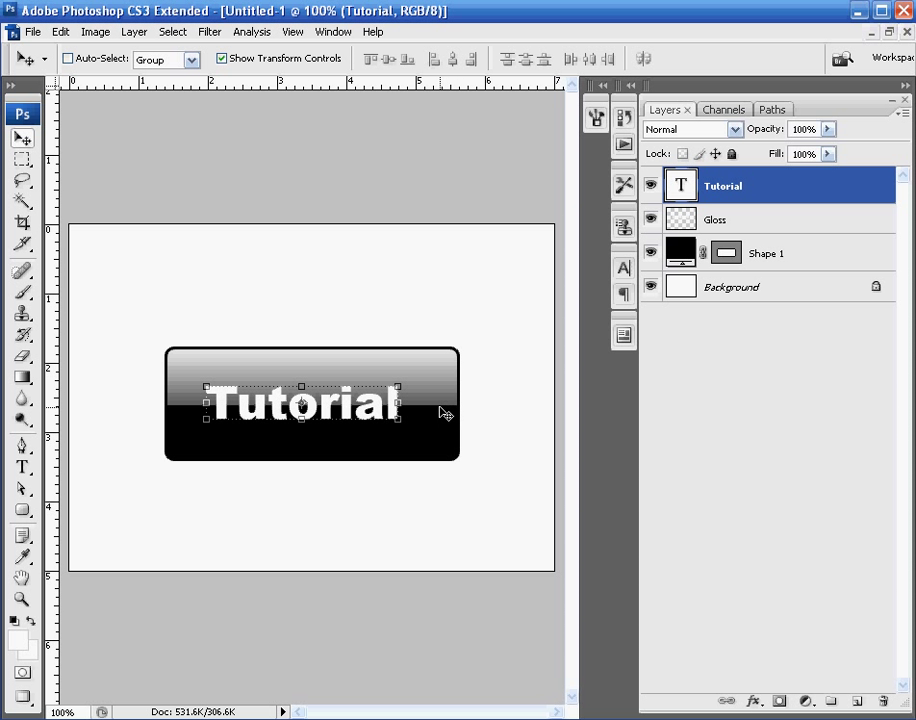
key(Right)
key(Right)
key(Right)
key(Right)
key(Right)
key(Right)
key(Right)
mouse_move(443, 413)
mouse_down()
mouse_move(411, 411)
mouse_move(440, 420)
mouse_up()
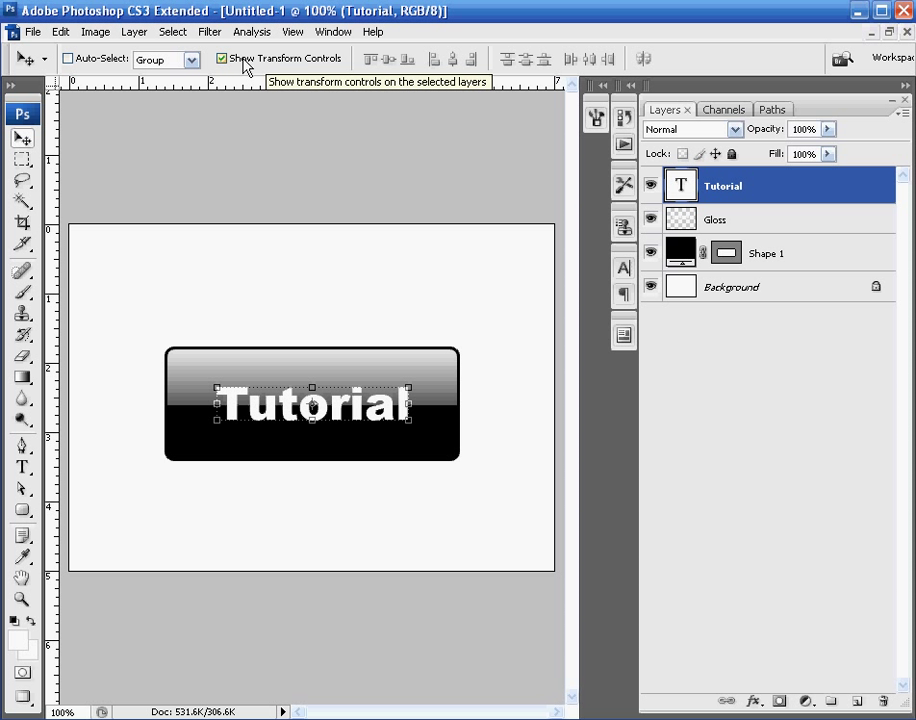
click(245, 62)
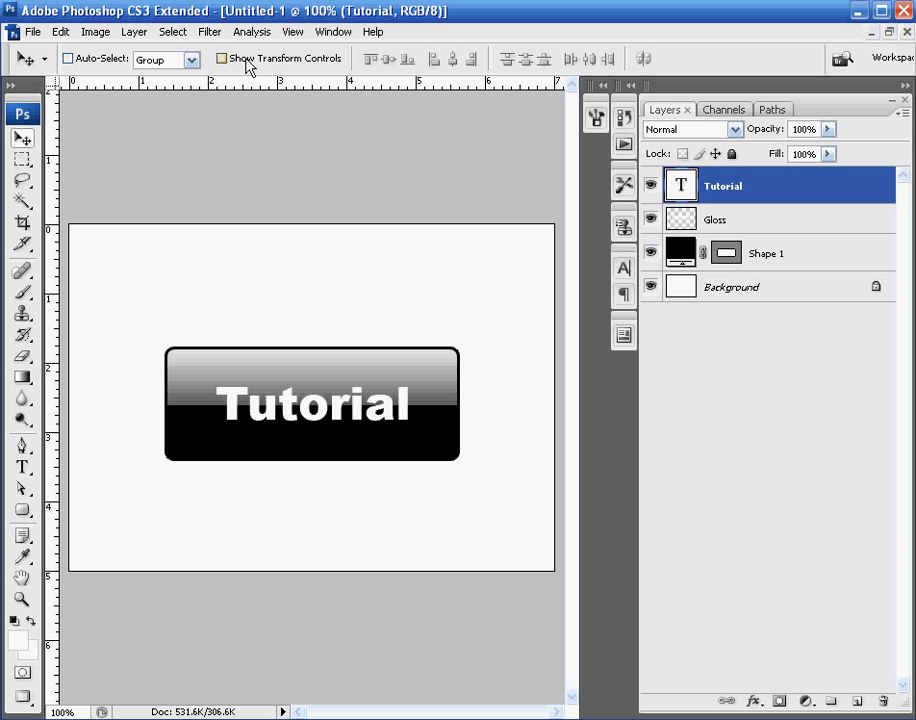
click(250, 61)
click(255, 61)
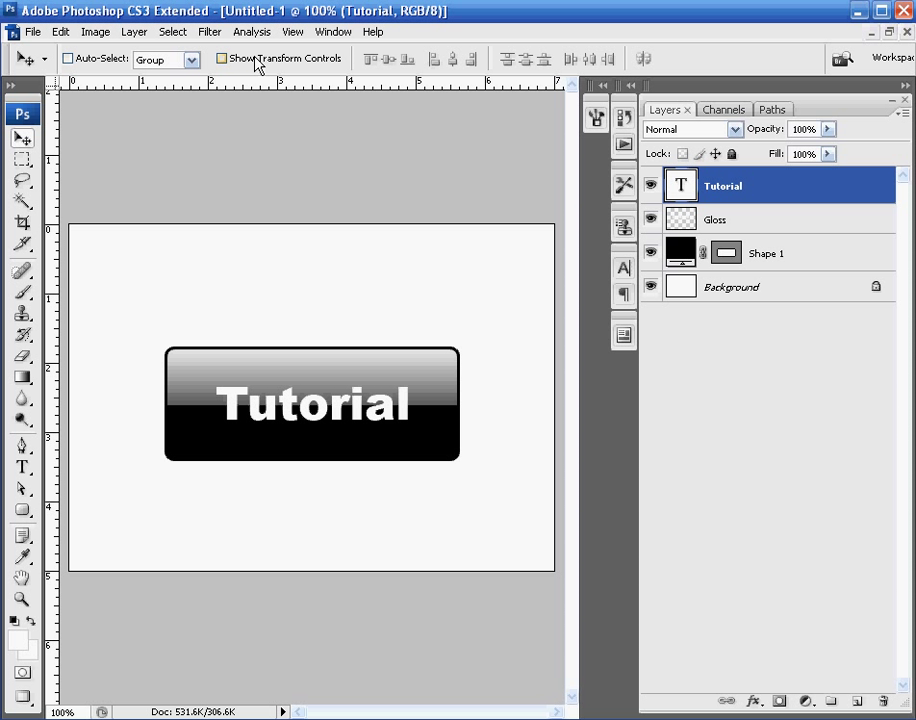
Step: Recolour all the 'Tutorial' lettering to bright green #67a800 and commit the text edit
double_click(683, 187)
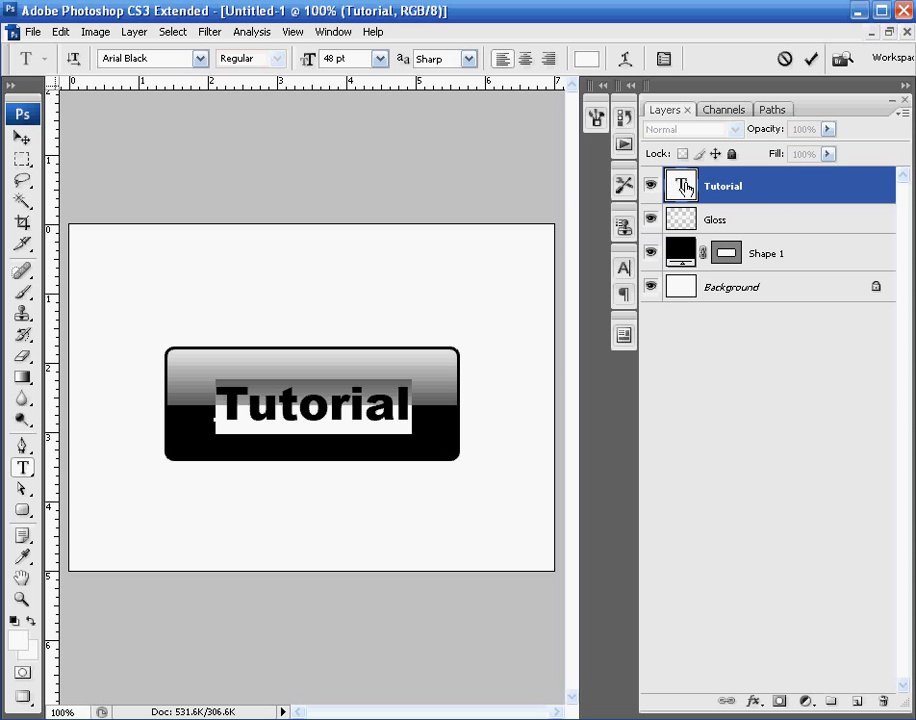
click(588, 62)
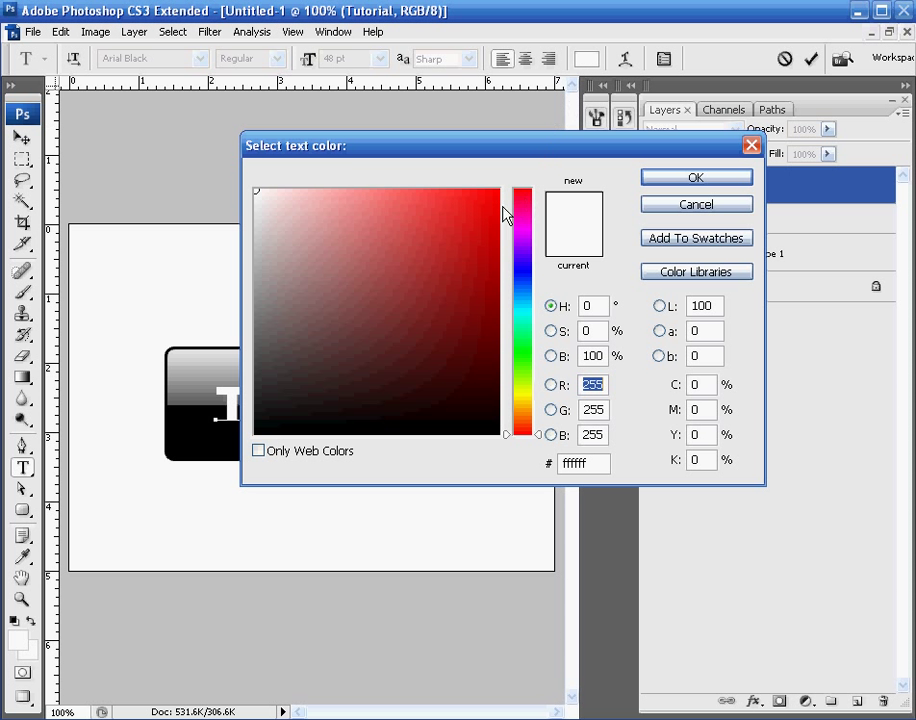
drag(521, 356, 530, 379)
click(462, 339)
mouse_move(462, 339)
mouse_down()
mouse_move(489, 280)
mouse_move(500, 273)
mouse_move(511, 281)
mouse_up()
click(711, 180)
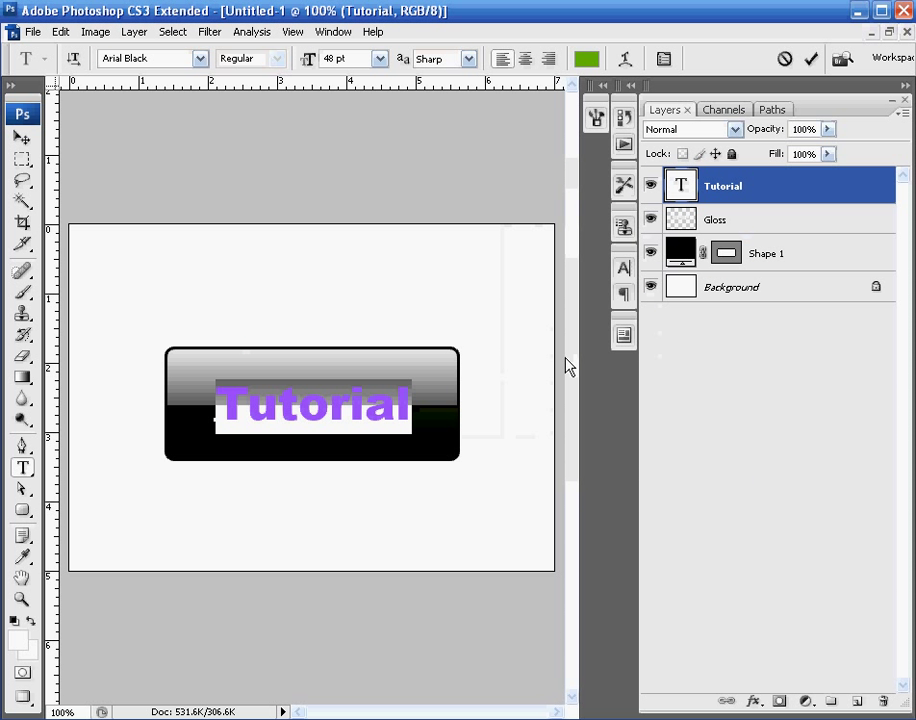
click(818, 66)
key(v)
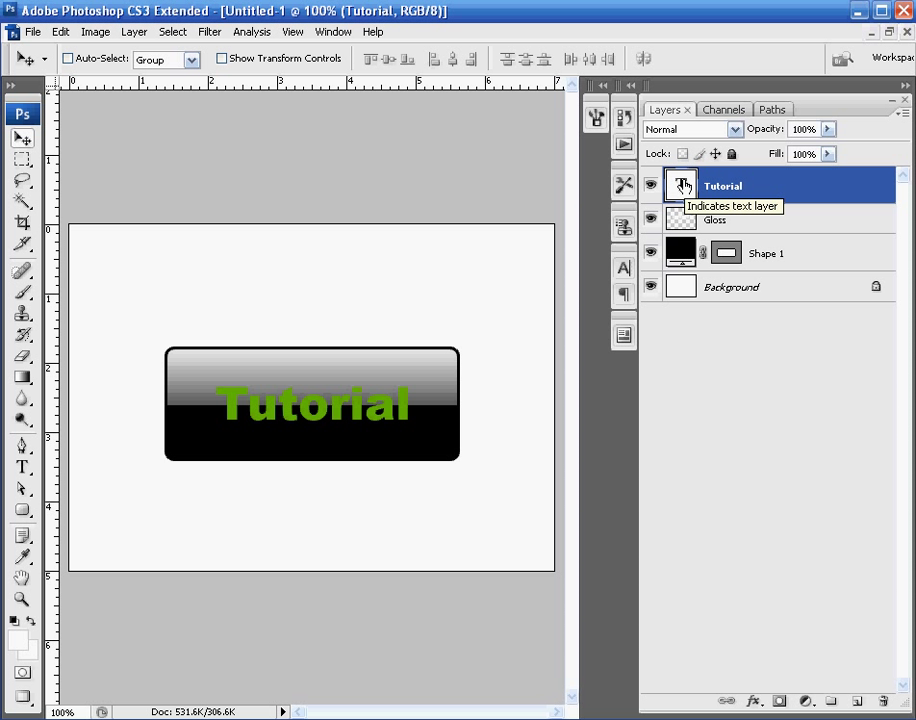
Step: Move the Tutorial text layer below the Gloss layer in the Layers panel
drag(683, 185, 761, 251)
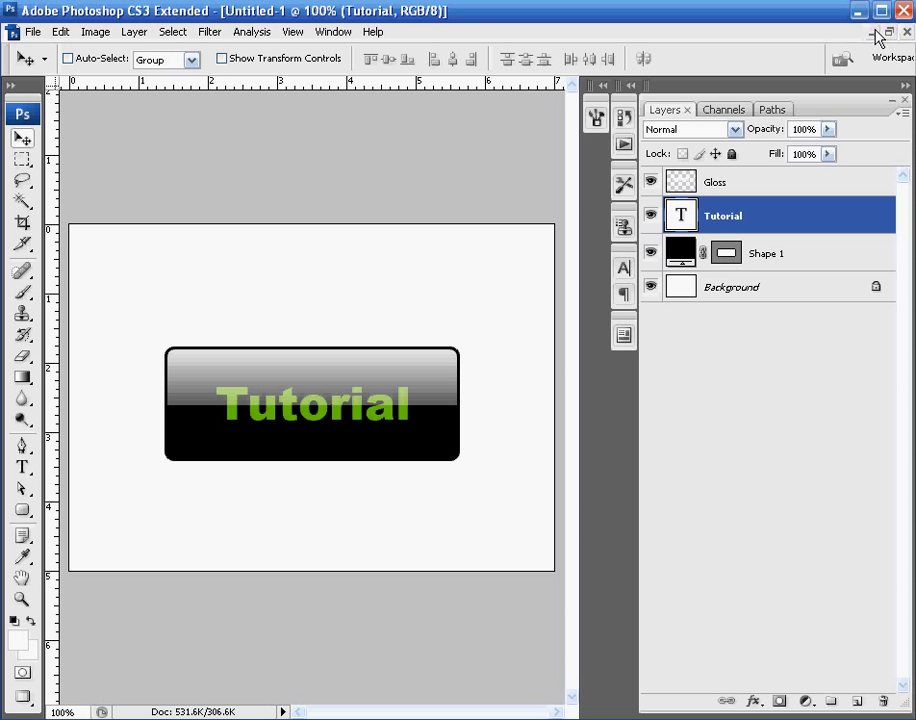
Step: Minimize Untitled-1, show tutorial1GLOSSBUTTON.psd maximized, and clear the selection
click(868, 31)
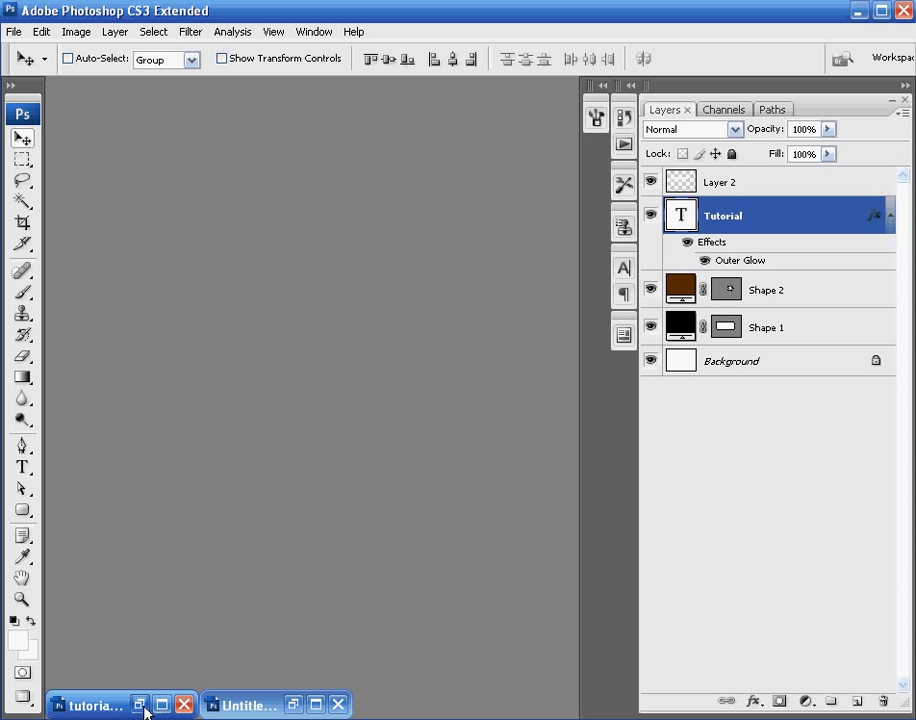
click(140, 705)
click(532, 95)
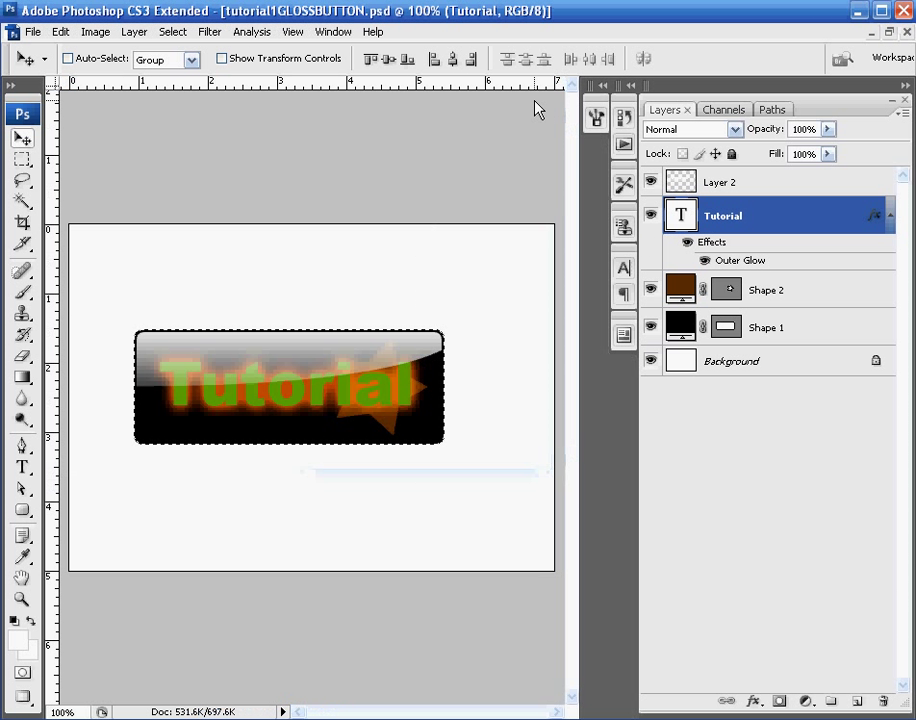
key(ctrl+d)
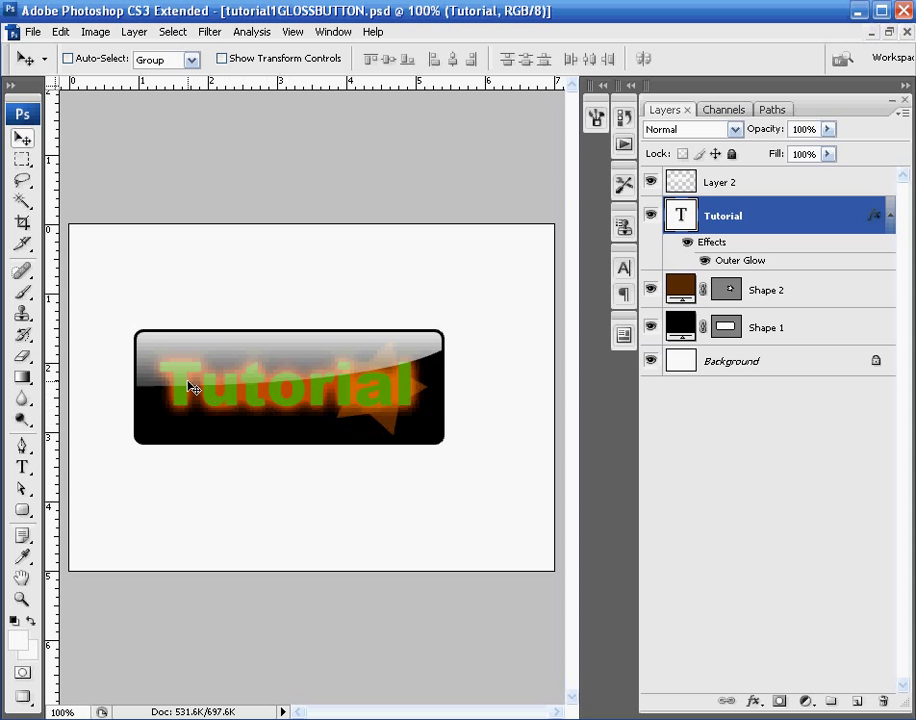